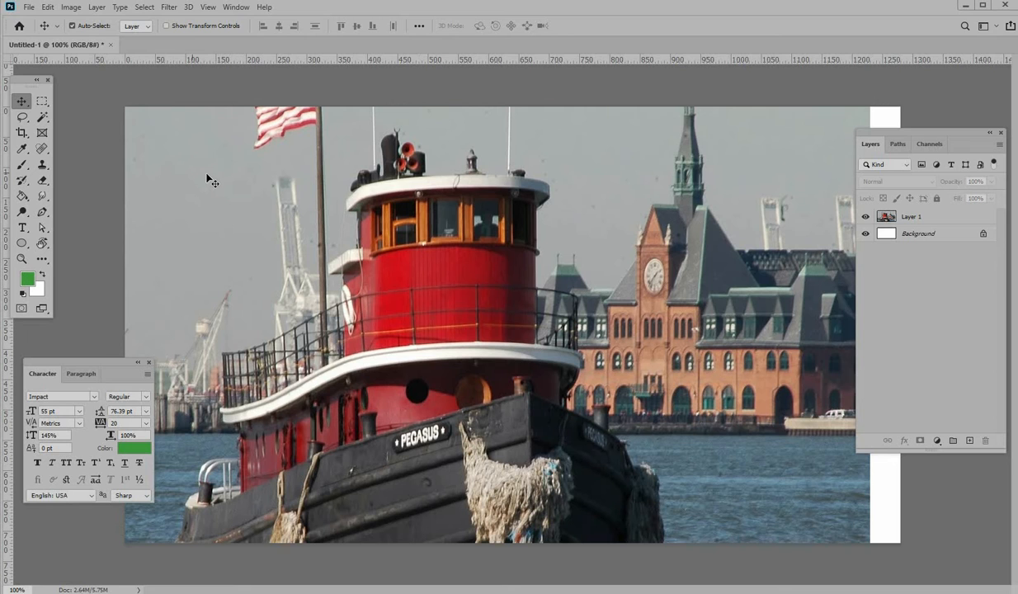
- Reposition the tugboat photo to cover the whole canvas and marquee-select a full-width horizontal band across the pilothouse
drag(213, 195, 244, 186)
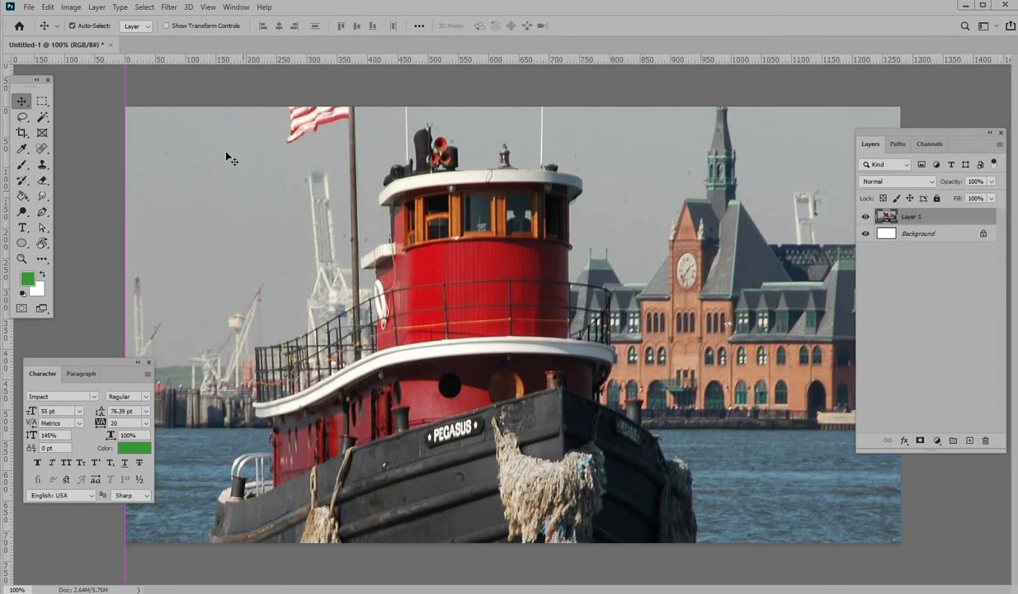
click(41, 102)
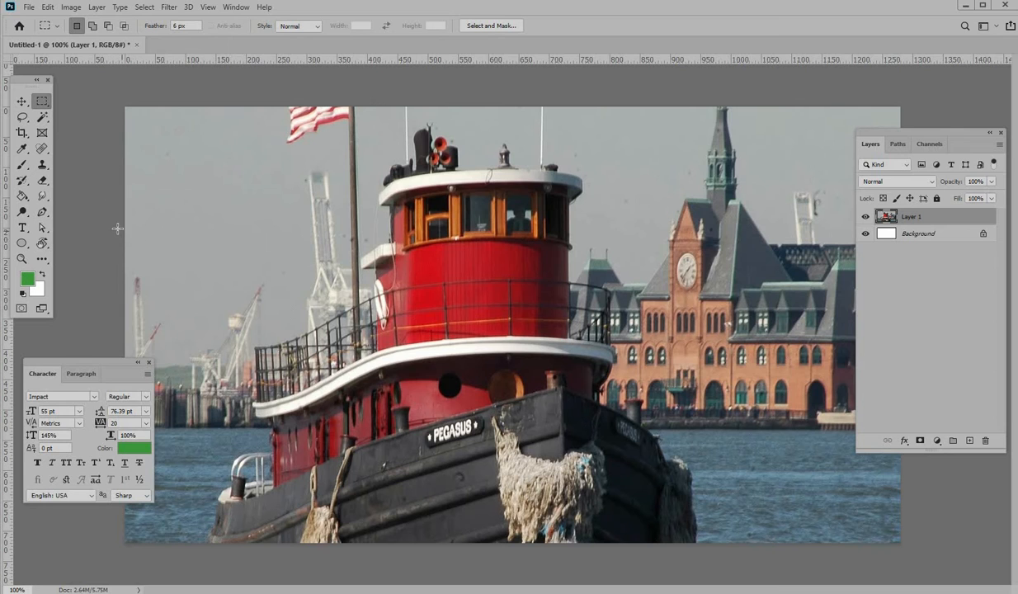
drag(117, 229, 950, 287)
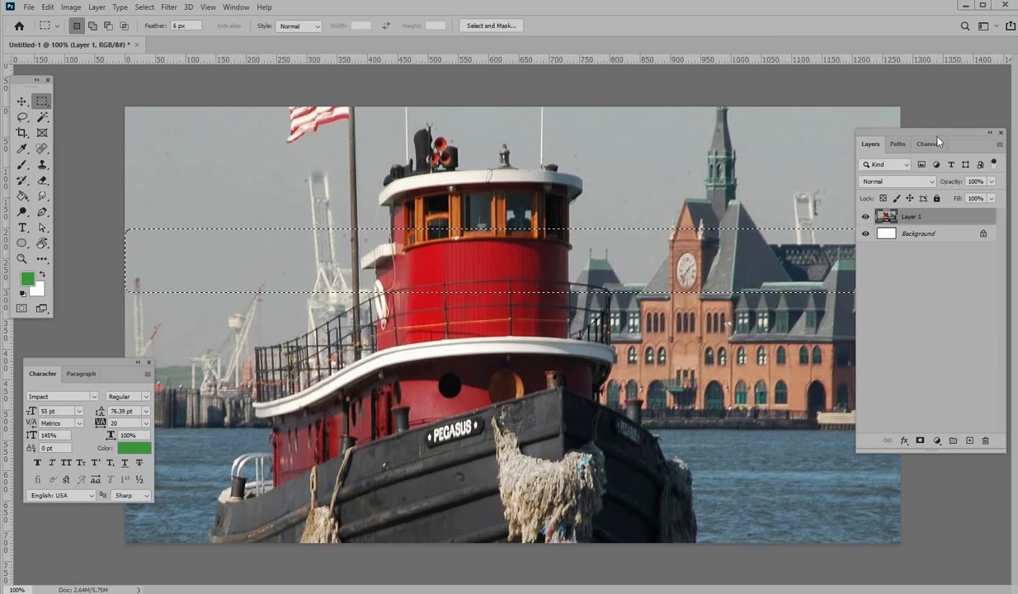
drag(938, 142, 937, 370)
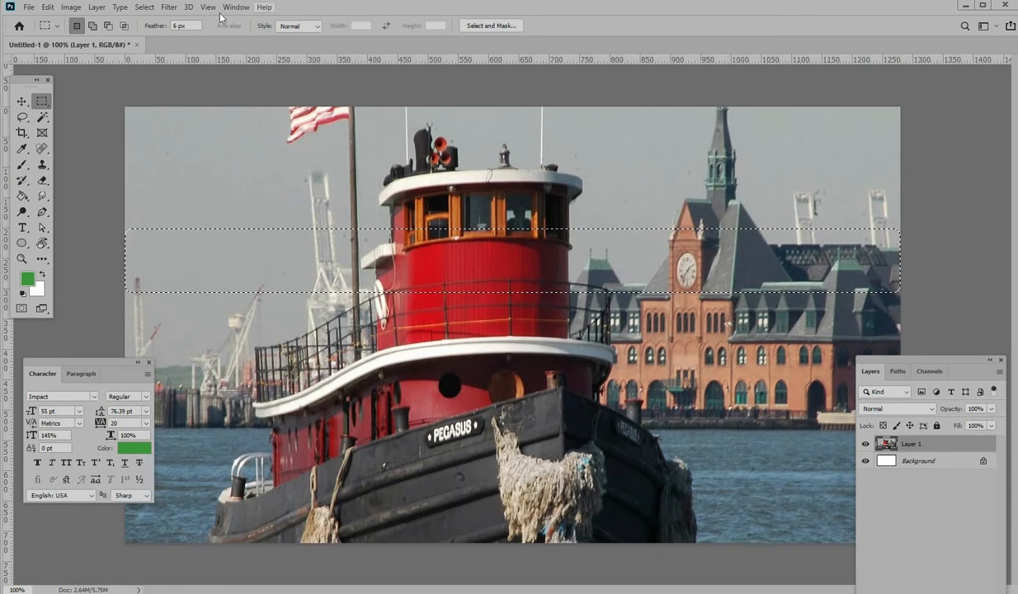
- Set the marquee feather to 0 px and redraw the full-width band across the pilothouse, about 120 px tall
double_click(174, 25)
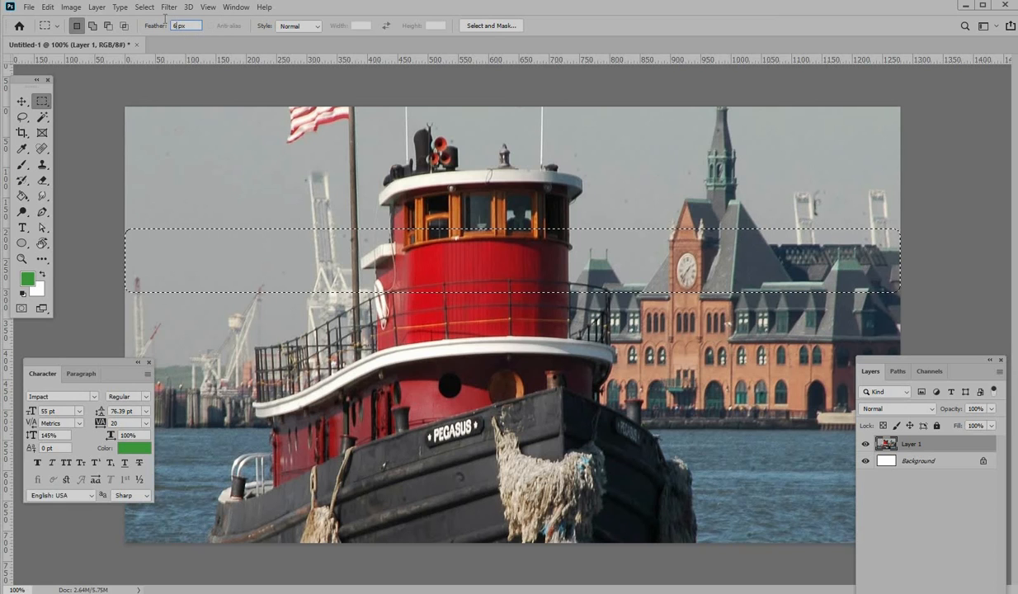
text(0)
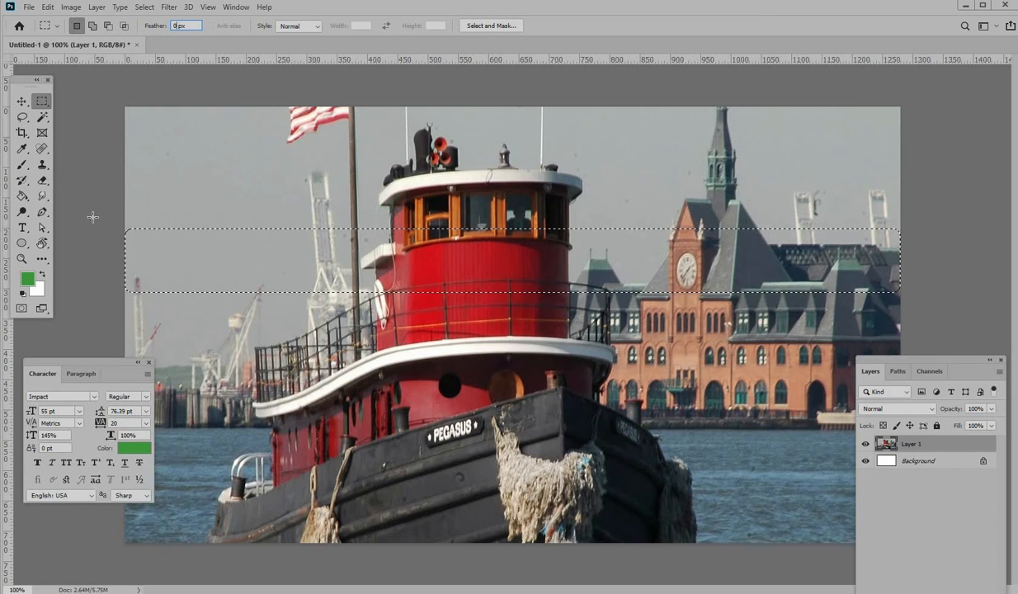
click(120, 234)
drag(117, 230, 592, 237)
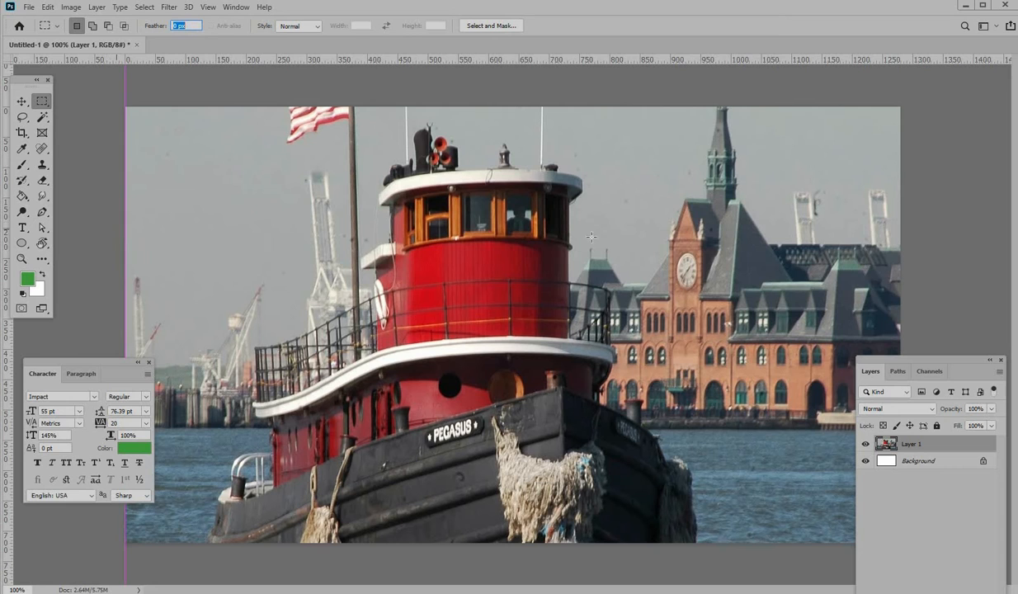
drag(893, 274, 945, 301)
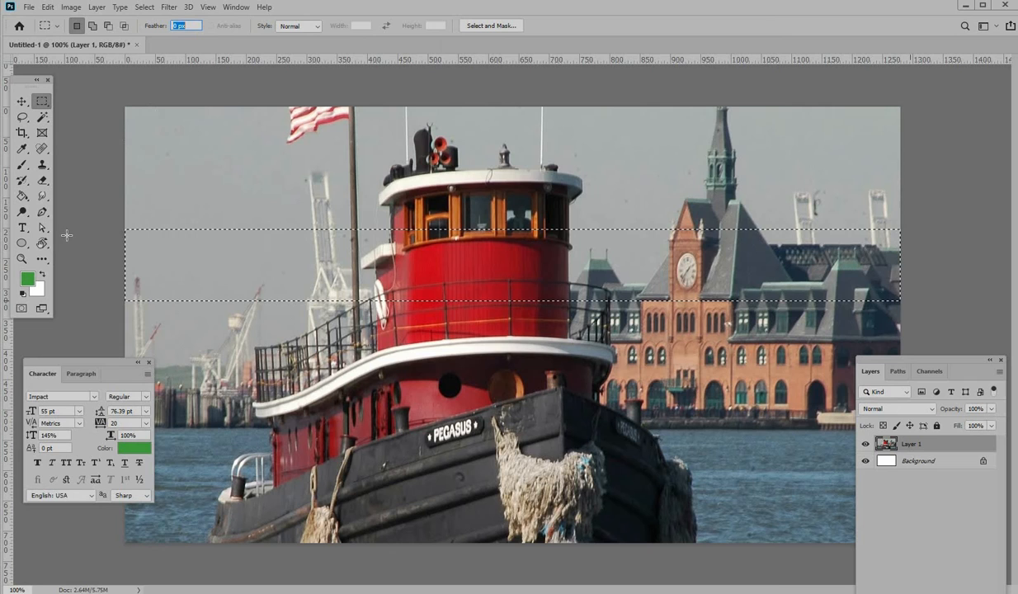
- Edit the Gradient tool's orange gradient and set its starting colour stop to blue #457eaa
click(24, 196)
click(25, 199)
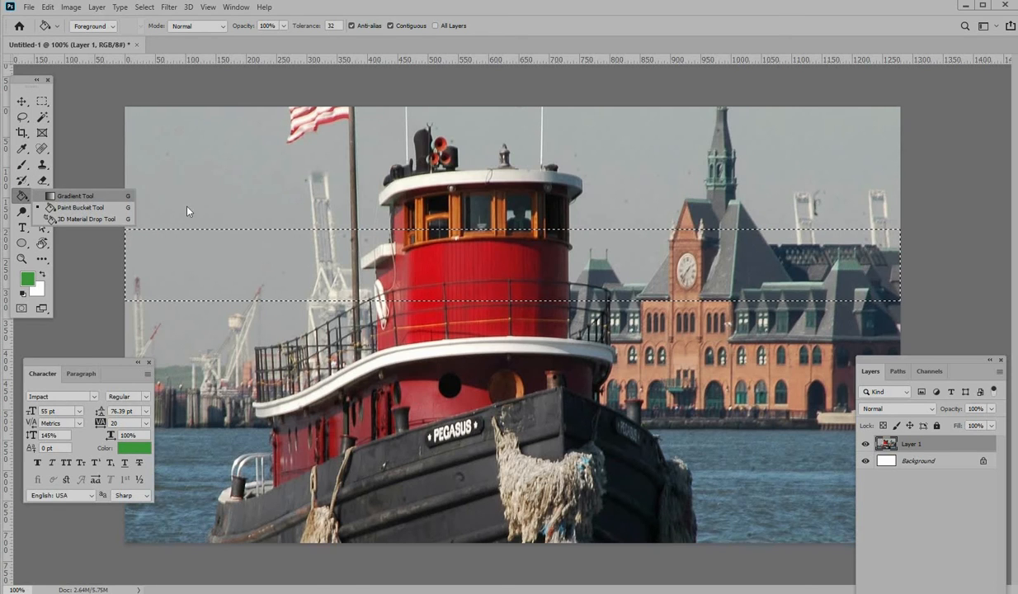
click(79, 197)
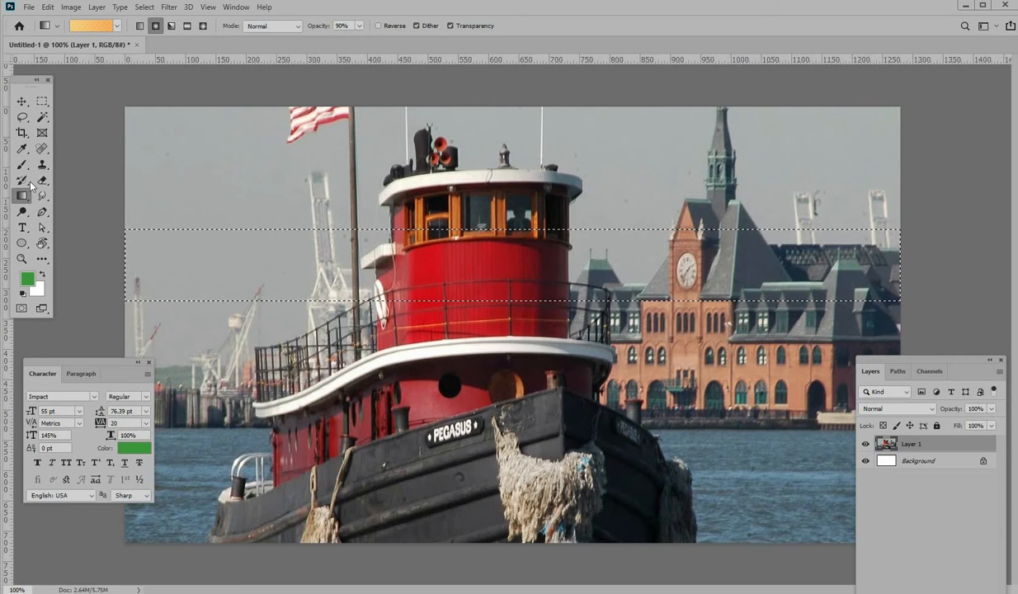
click(94, 28)
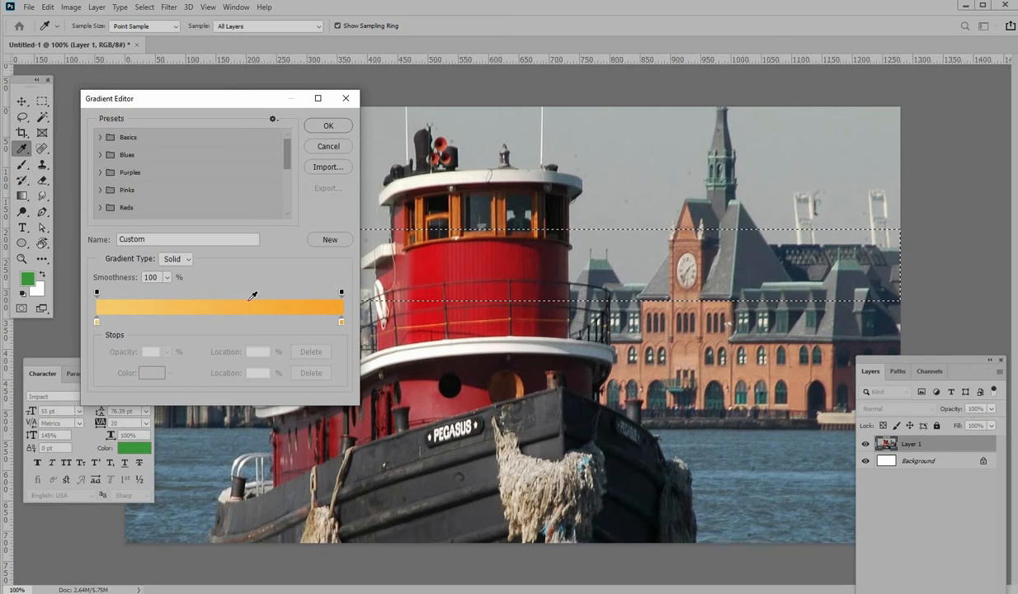
drag(209, 100, 197, 73)
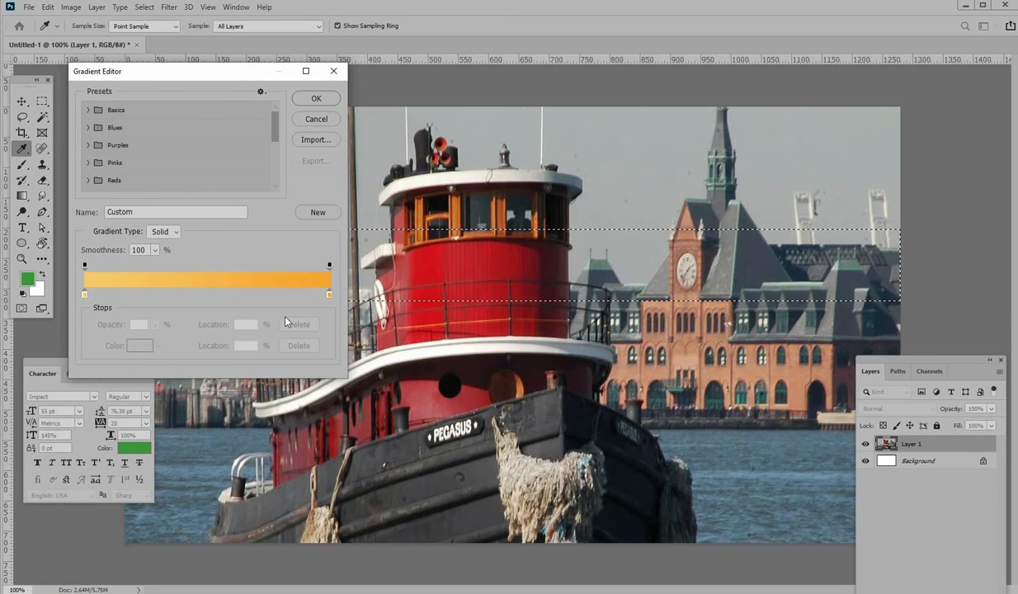
click(84, 295)
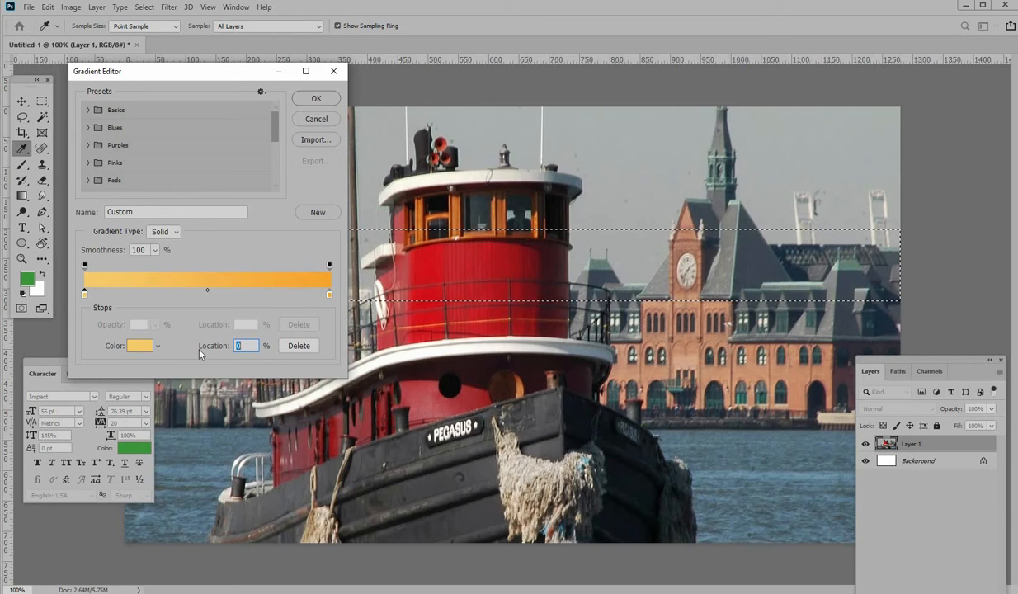
click(137, 343)
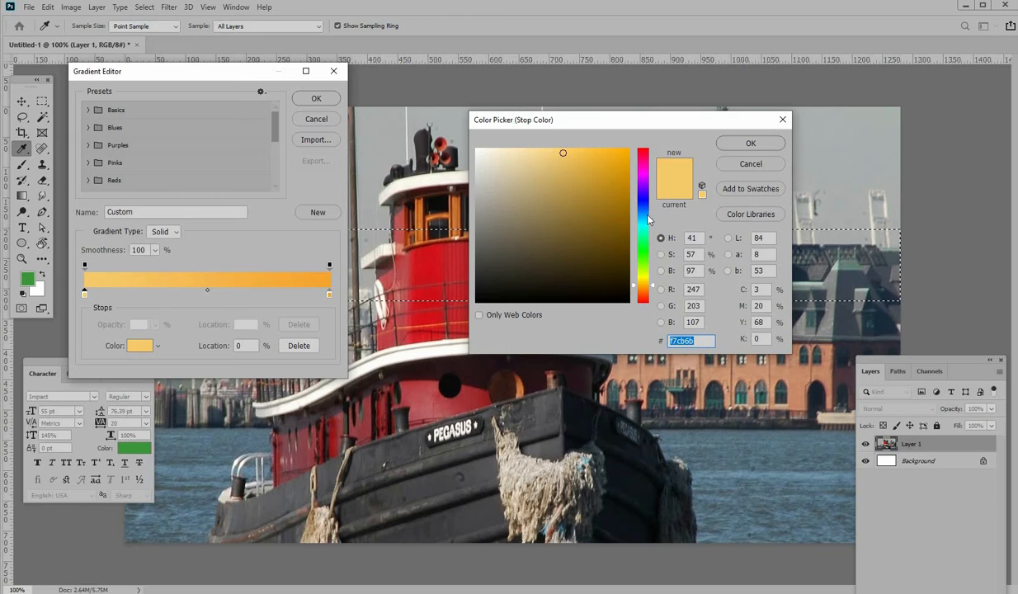
drag(643, 206, 647, 218)
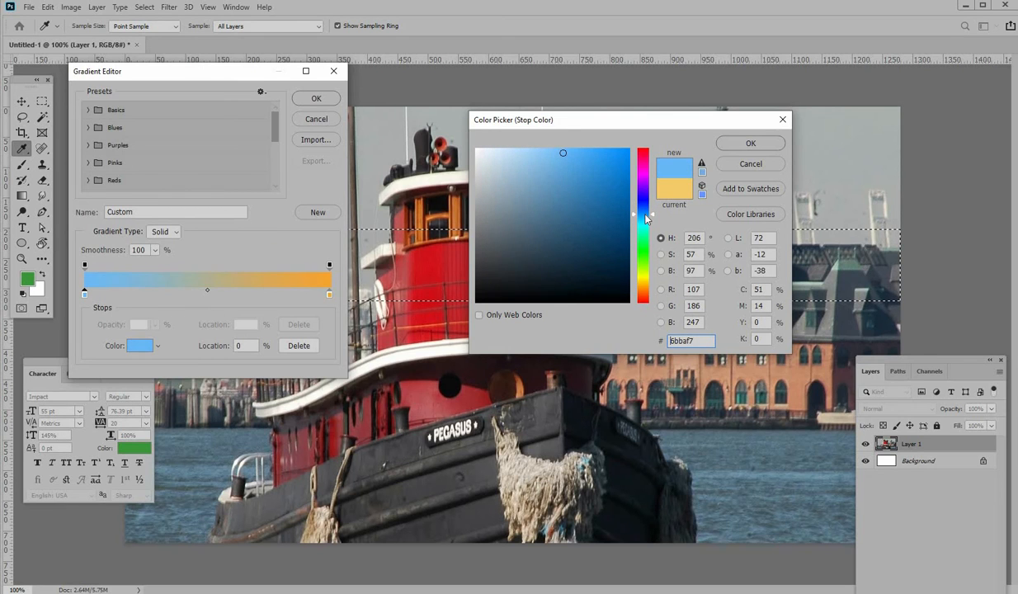
click(567, 200)
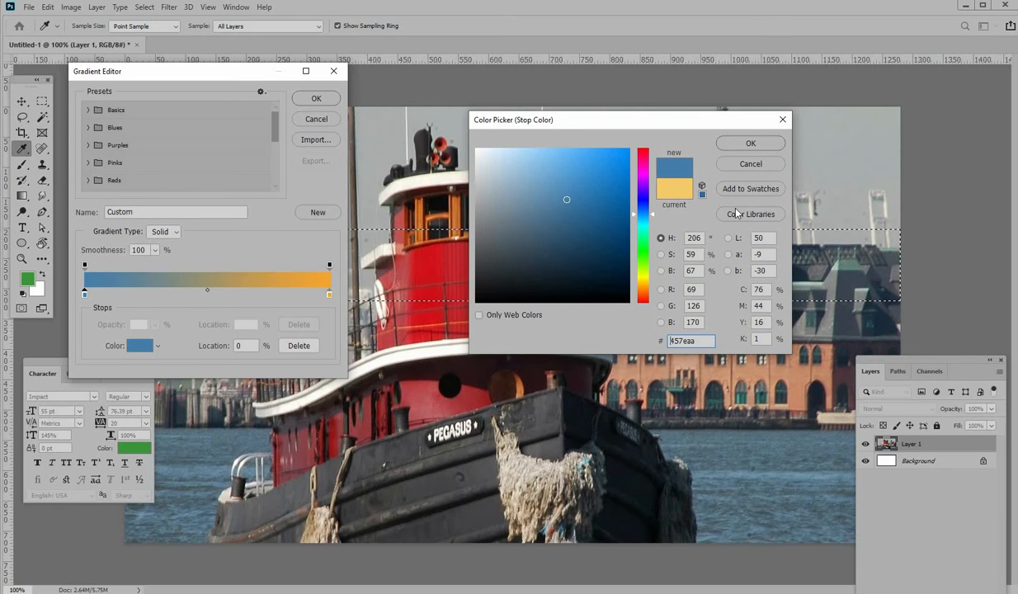
click(753, 144)
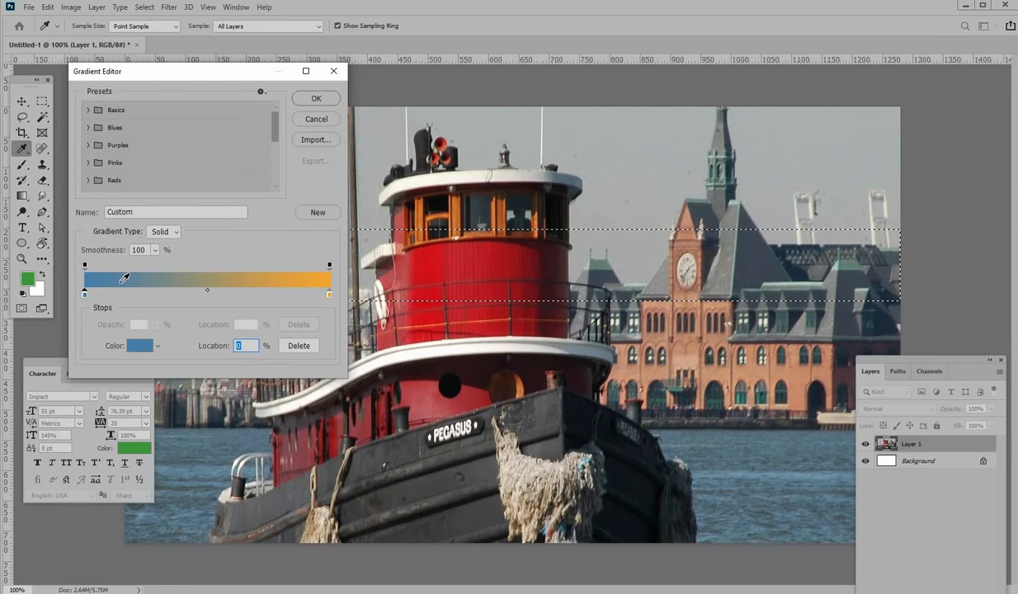
- Set the gradient's end colour stop to teal, remove the extra stops between the ends and accept the gradient
click(329, 294)
click(145, 348)
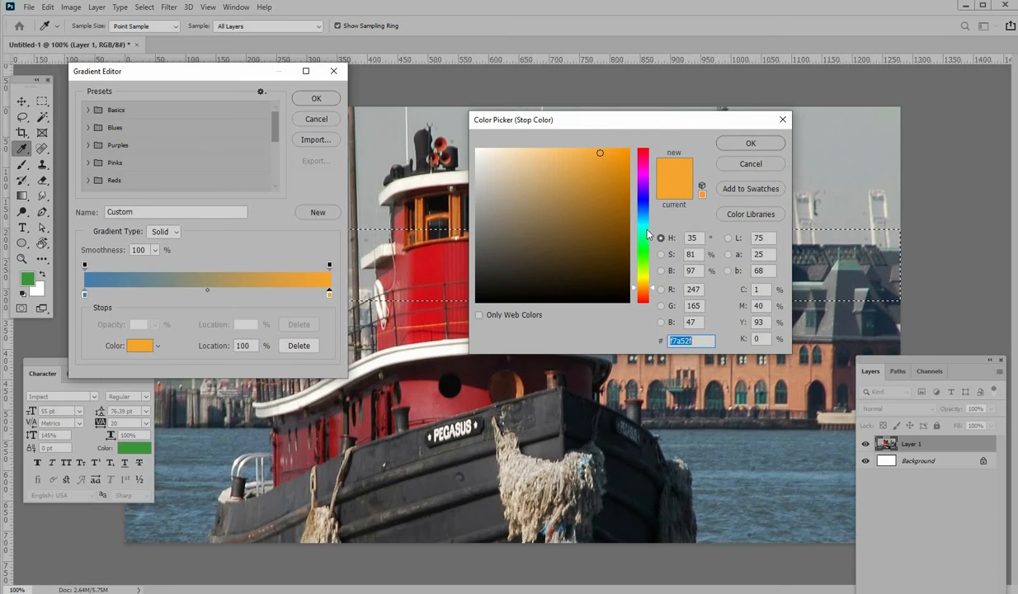
drag(648, 237, 651, 231)
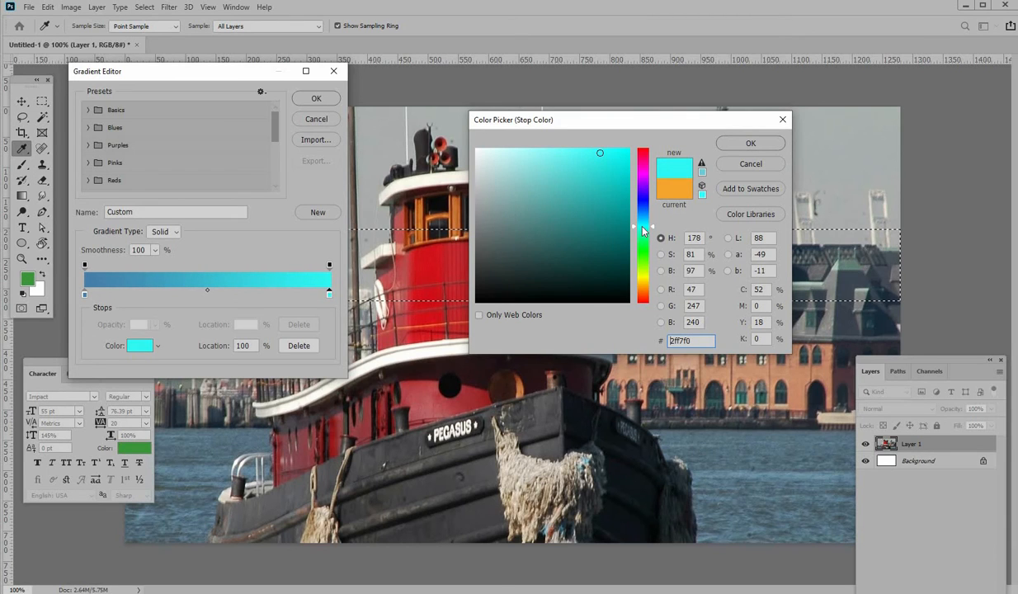
click(590, 191)
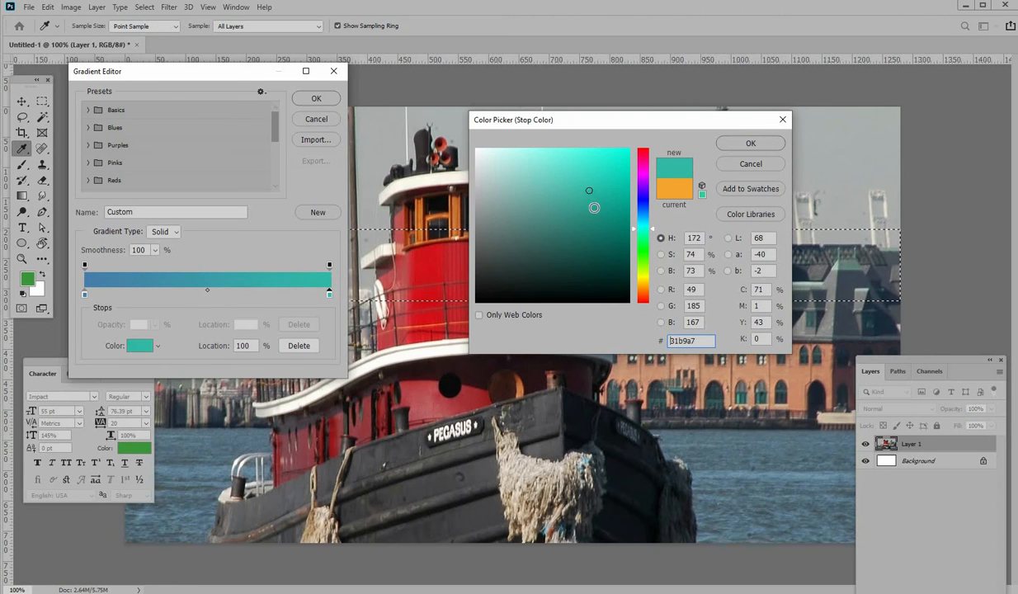
click(594, 189)
click(738, 148)
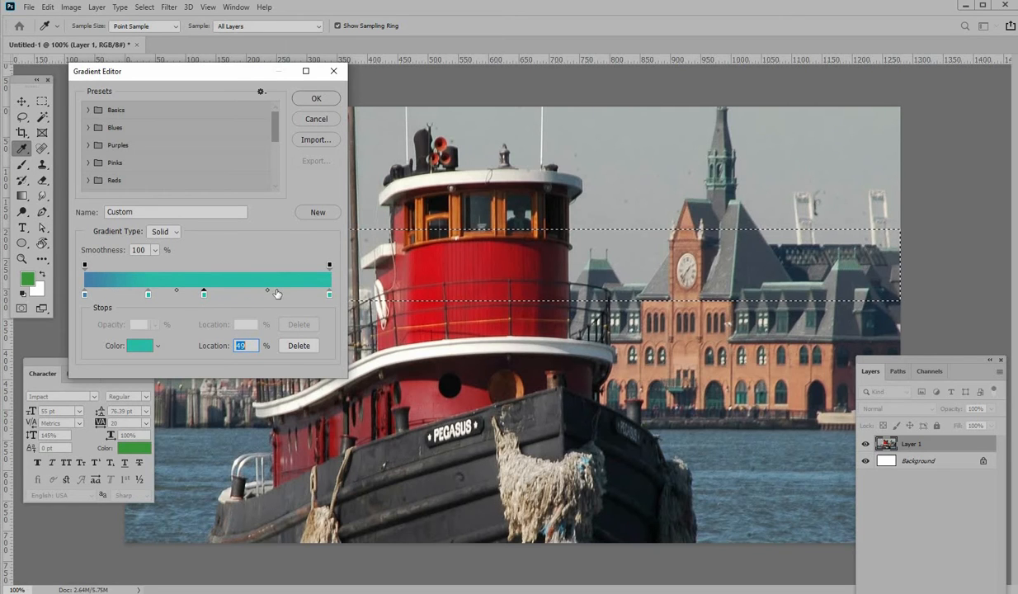
drag(149, 294, 282, 315)
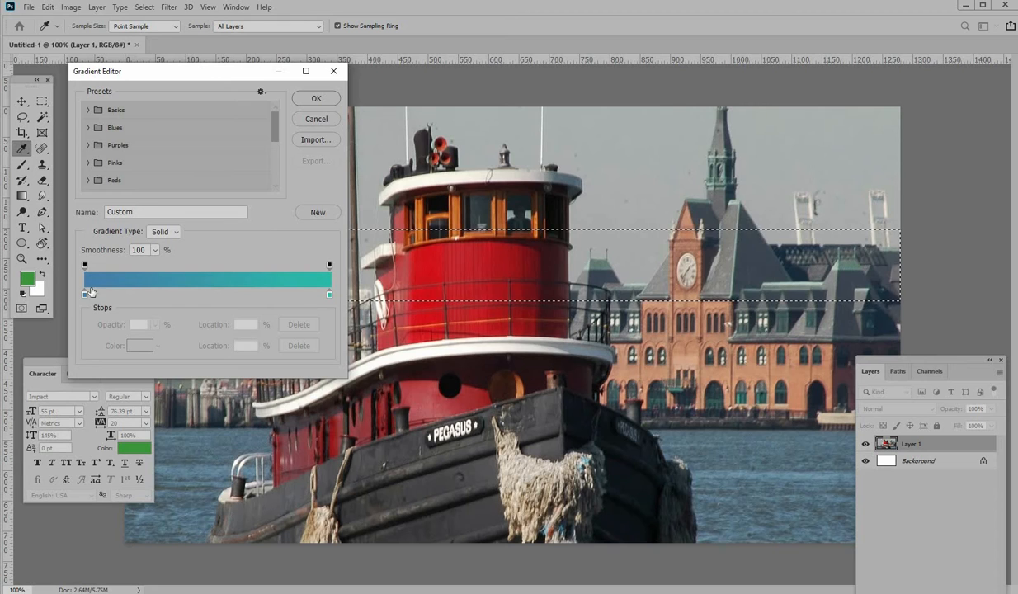
click(317, 99)
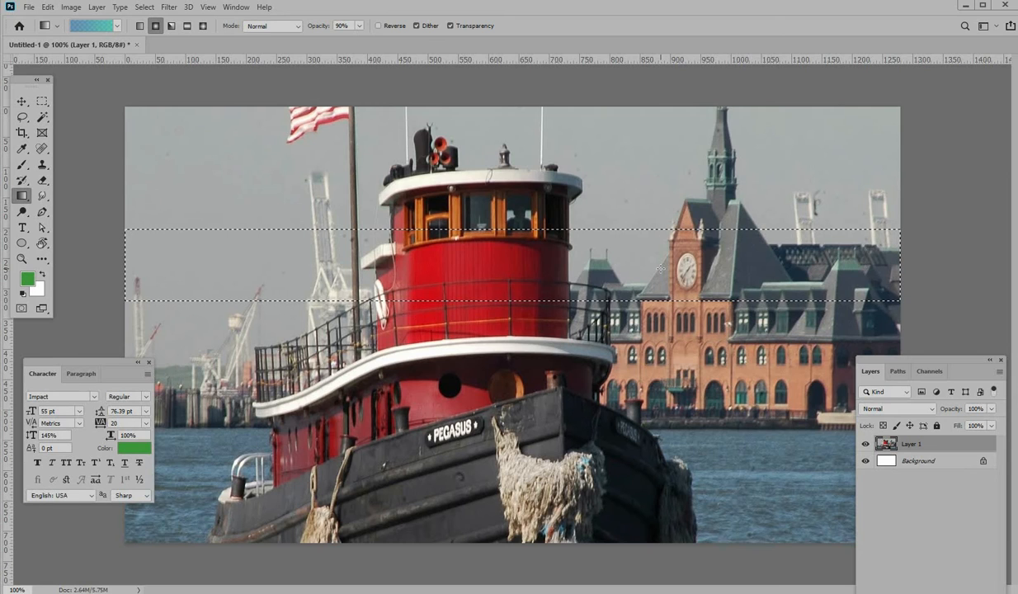
- Rename the photo layer as Tugboat
drag(925, 354, 903, 137)
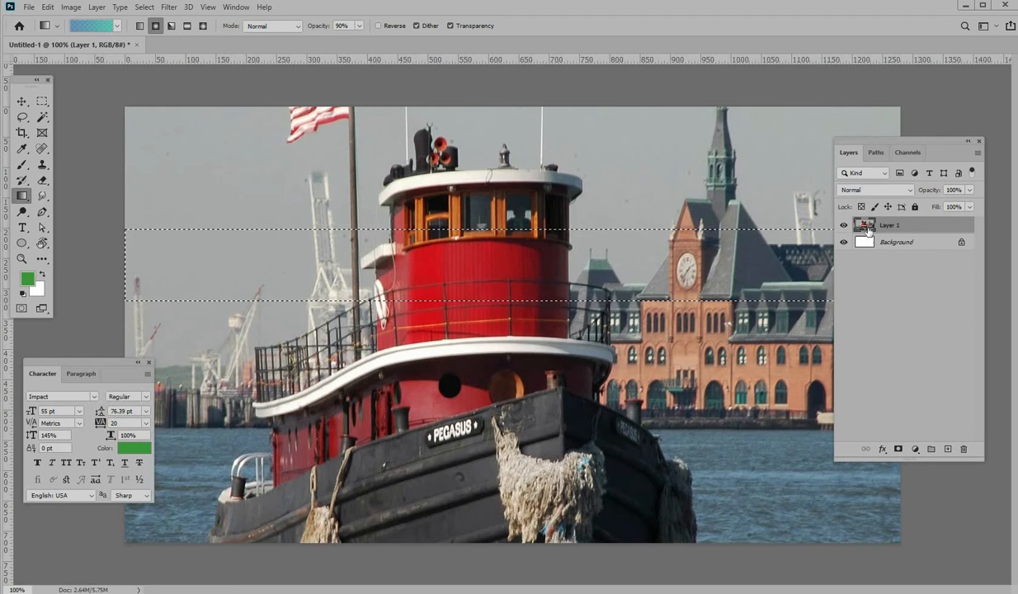
double_click(901, 227)
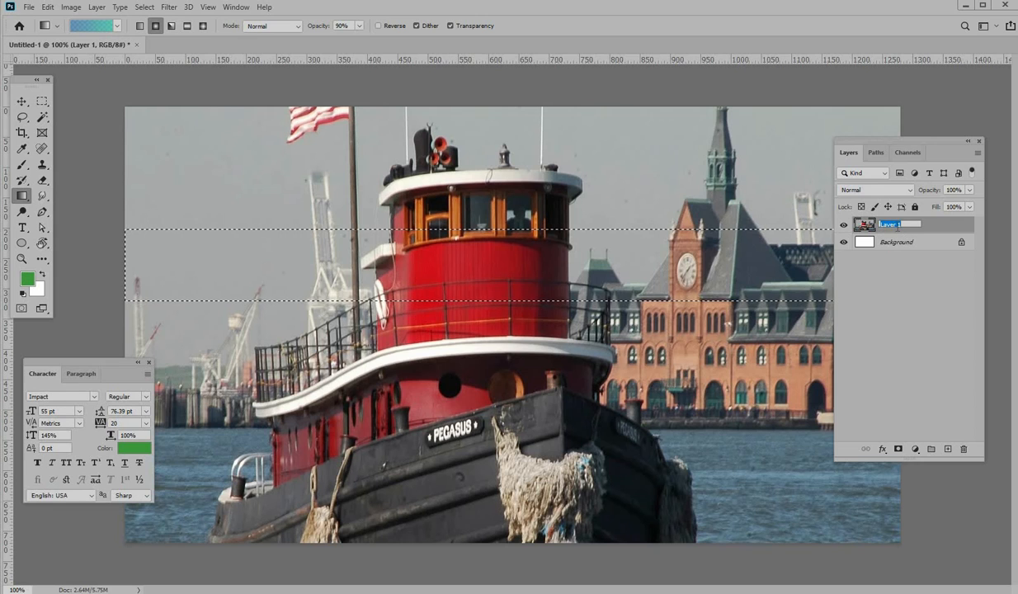
text(T)
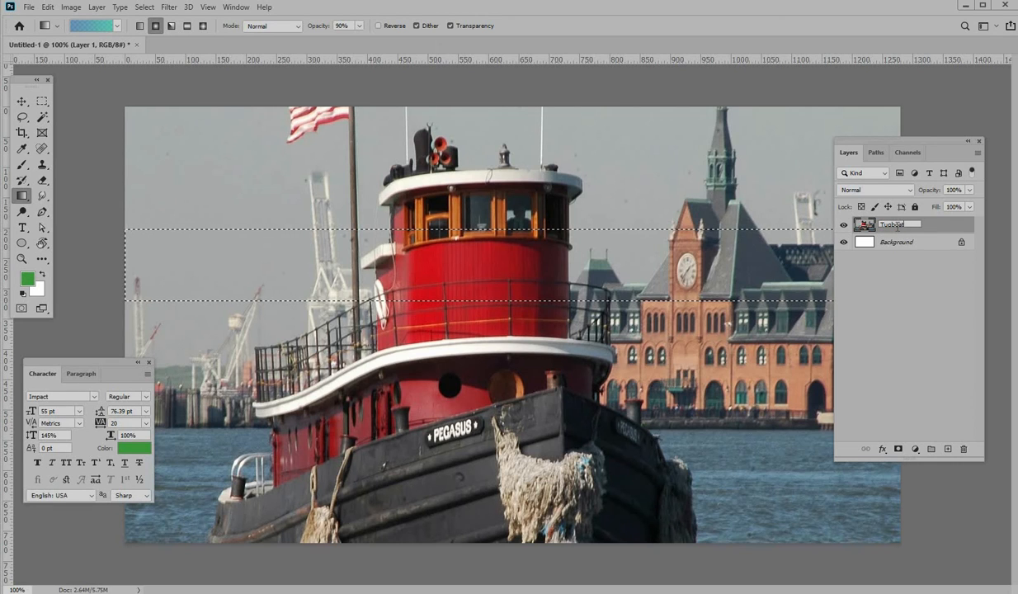
text(ugboat)
click(879, 315)
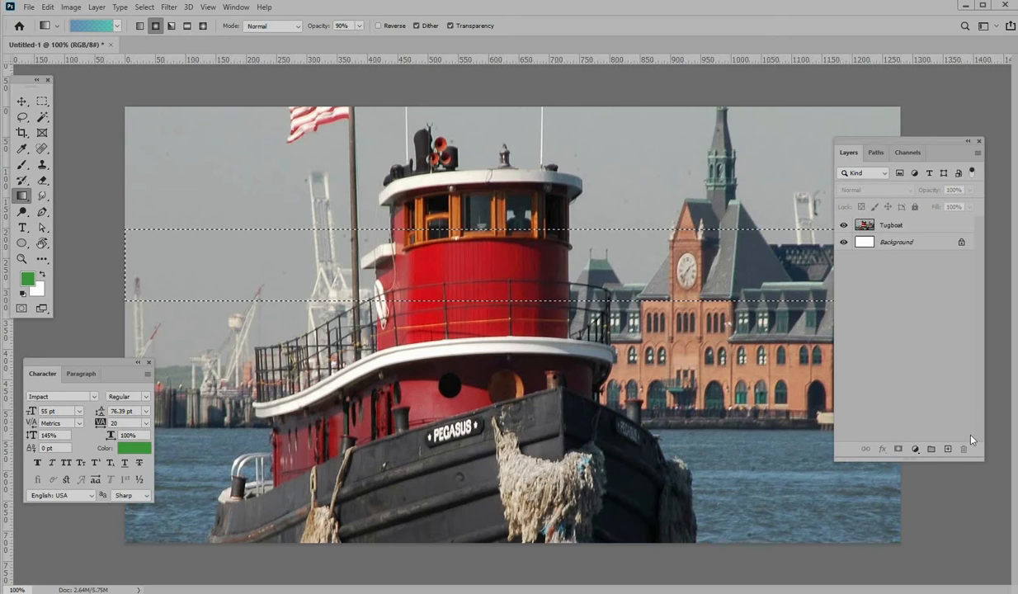
- Add a new layer above the Tugboat layer and name it banner
click(948, 450)
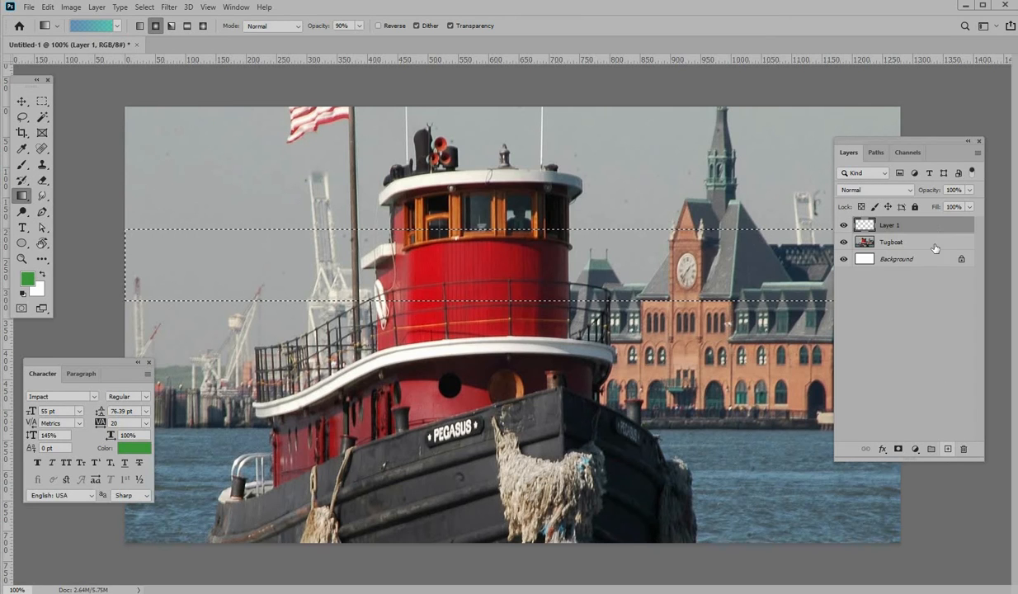
double_click(889, 232)
text(Banner)
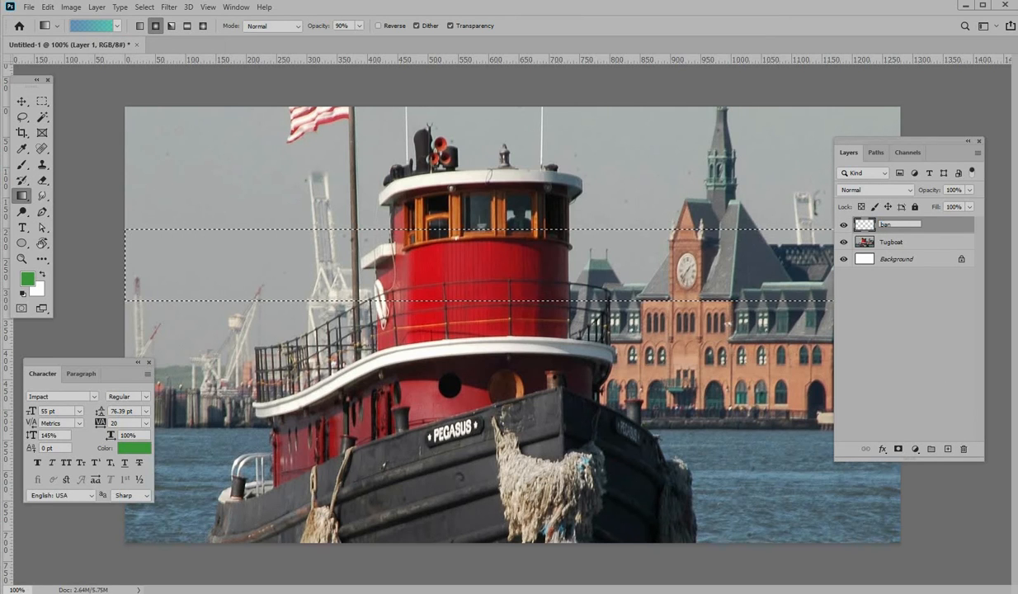
click(882, 284)
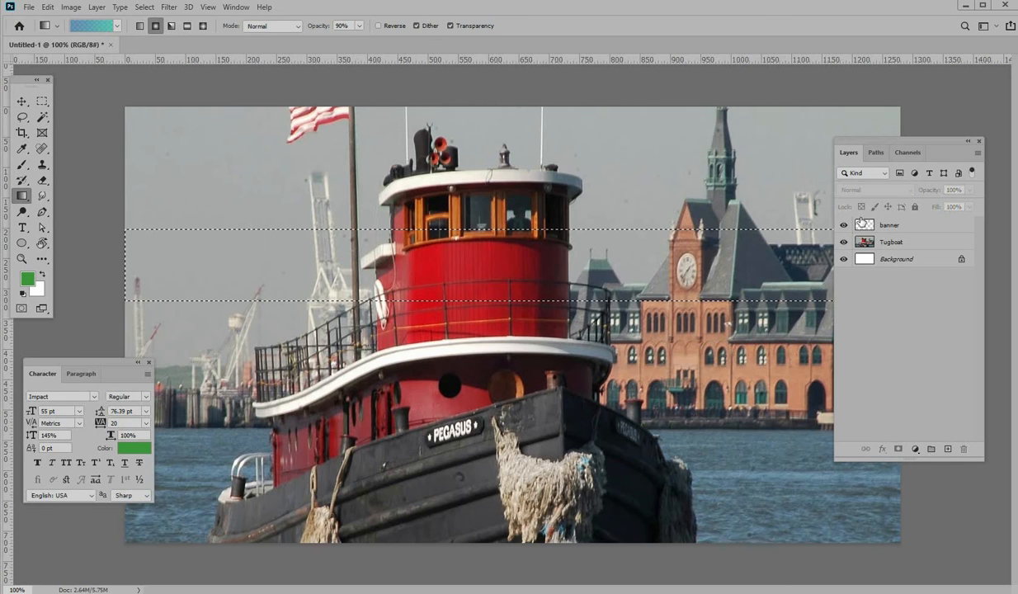
- Fill the selected band on the banner layer with the blue-to-teal gradient, running across the full canvas width
click(891, 225)
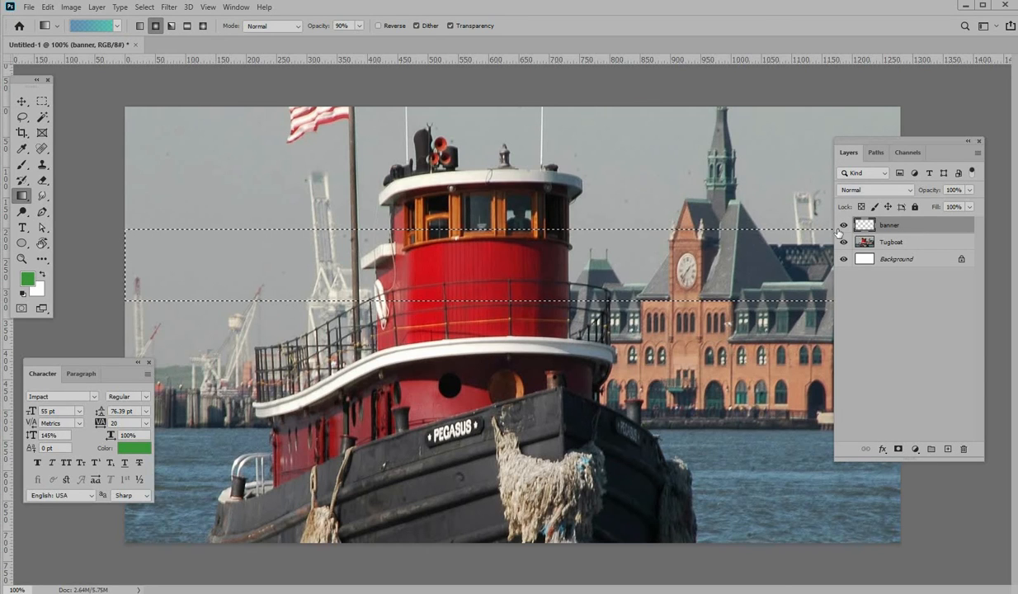
drag(842, 141, 821, 364)
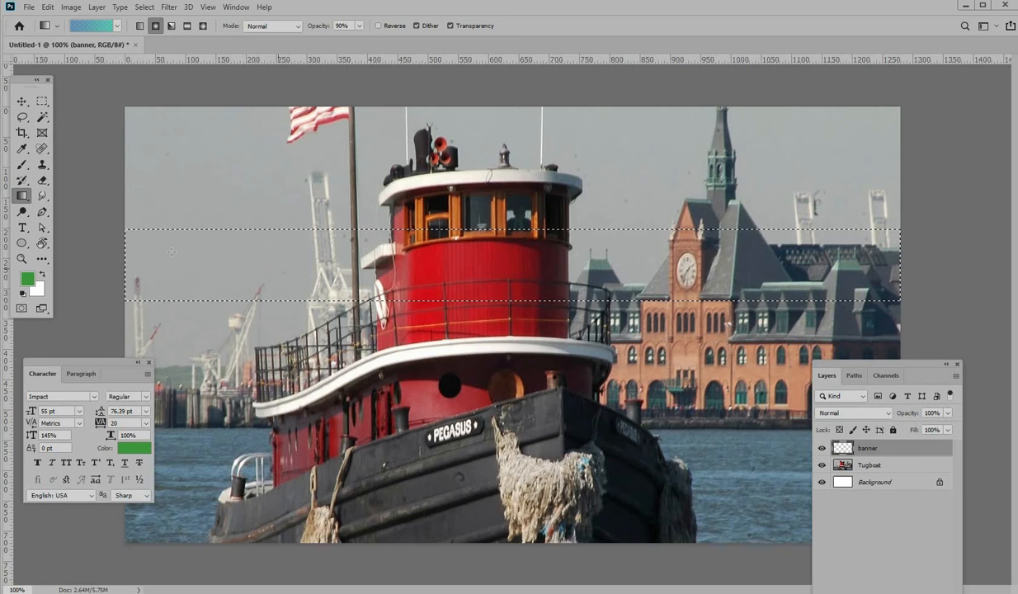
drag(104, 247, 298, 259)
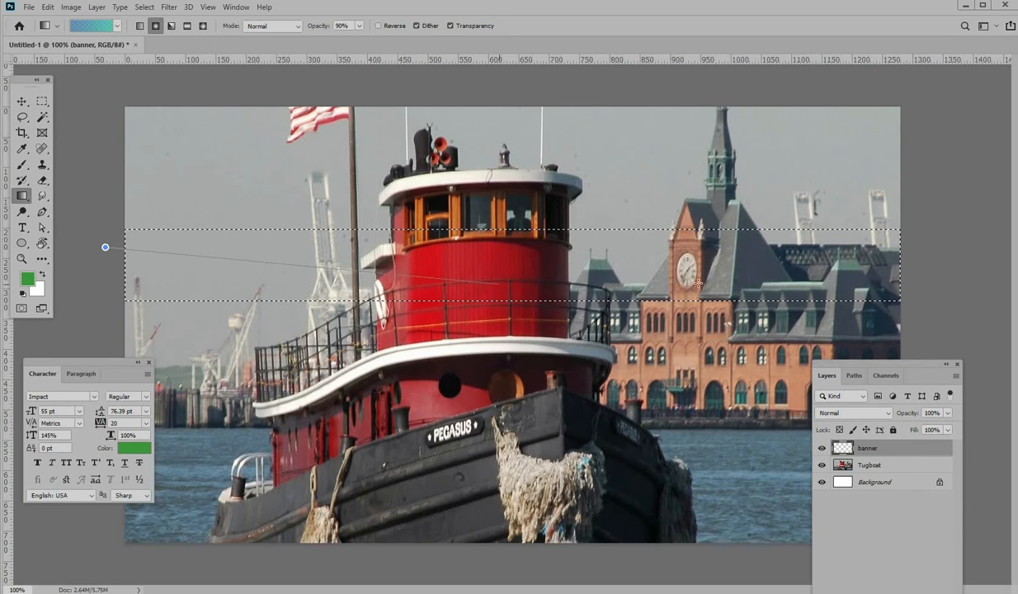
drag(887, 276, 869, 280)
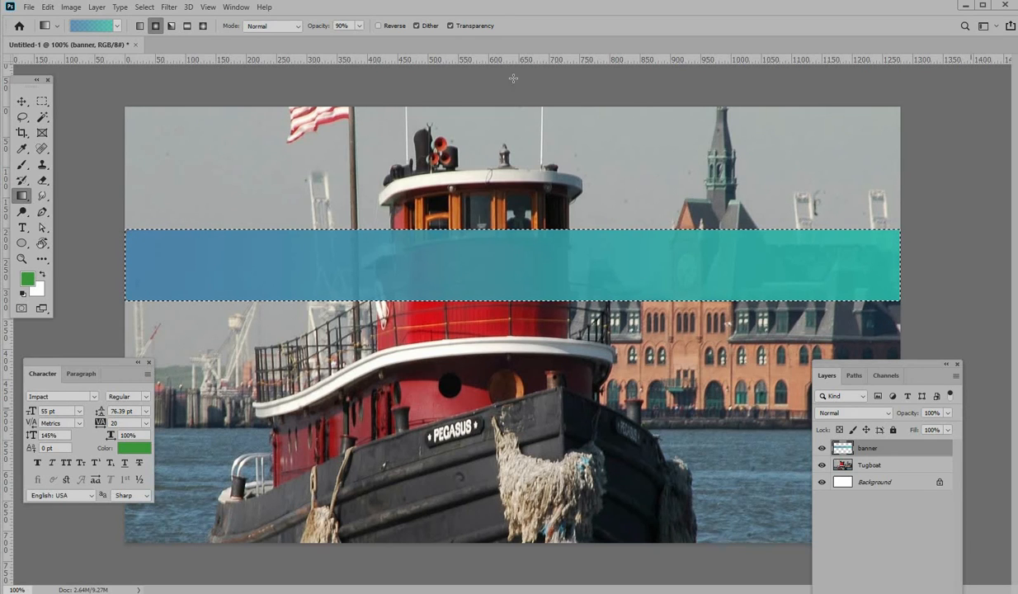
- Set the Gradient tool's opacity to 100%
click(360, 30)
drag(347, 38, 371, 41)
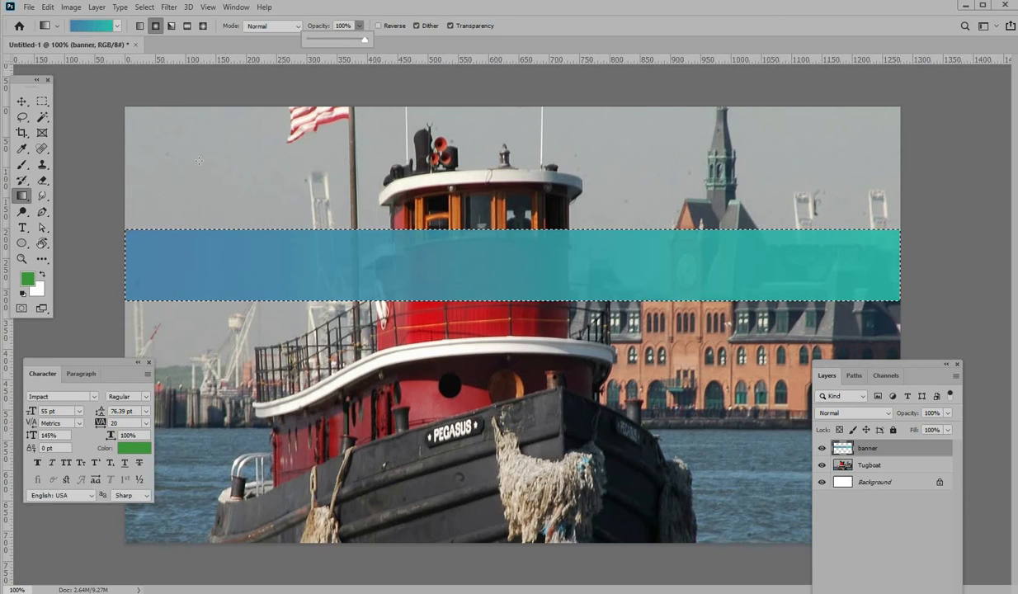
- Refill the selected band with the radial blue-to-teal gradient at full opacity, running from its left end to its right end
drag(121, 246, 484, 256)
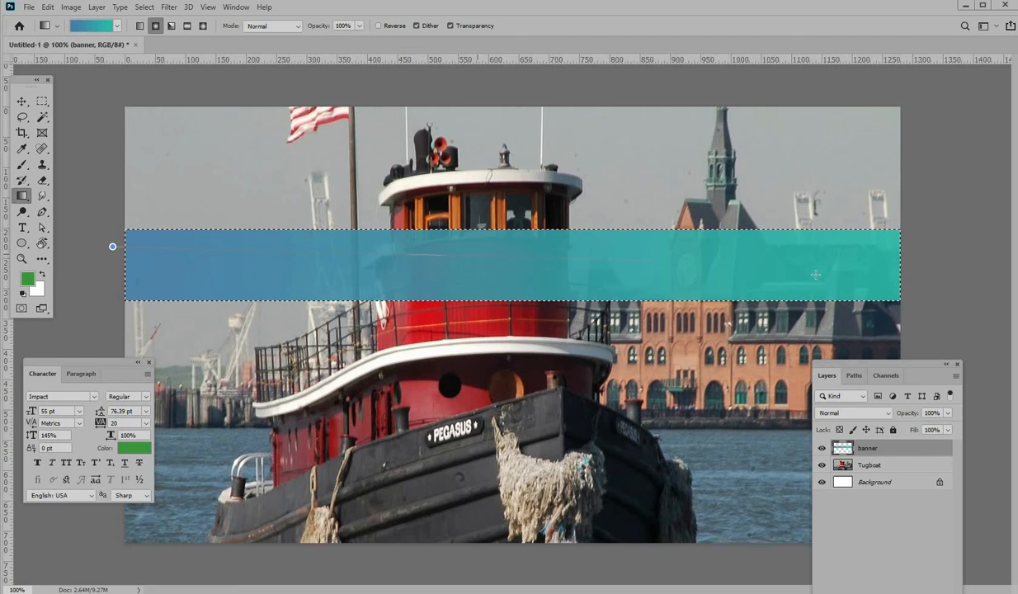
drag(906, 290, 906, 291)
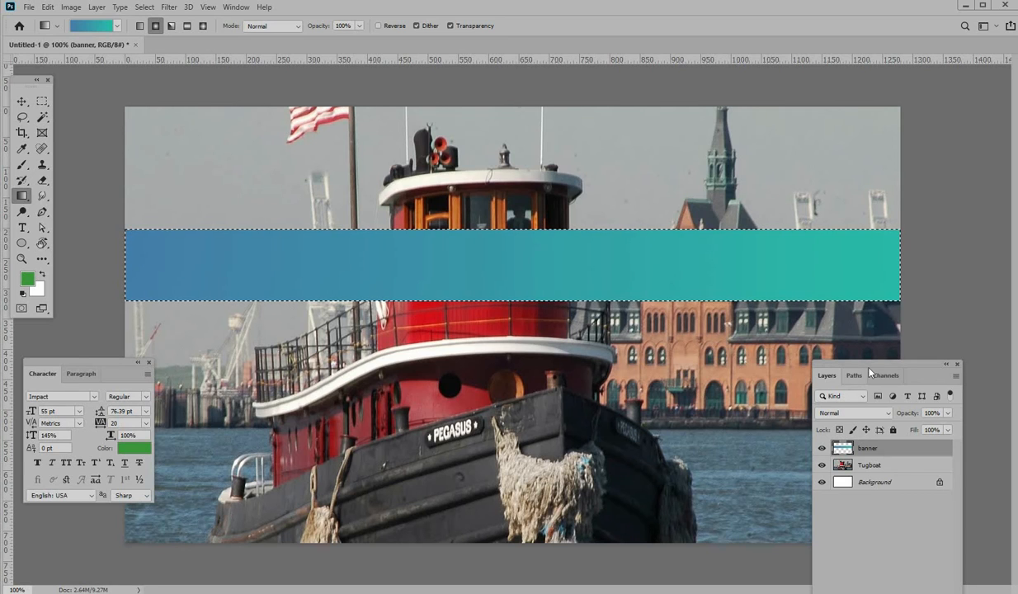
drag(883, 364, 892, 312)
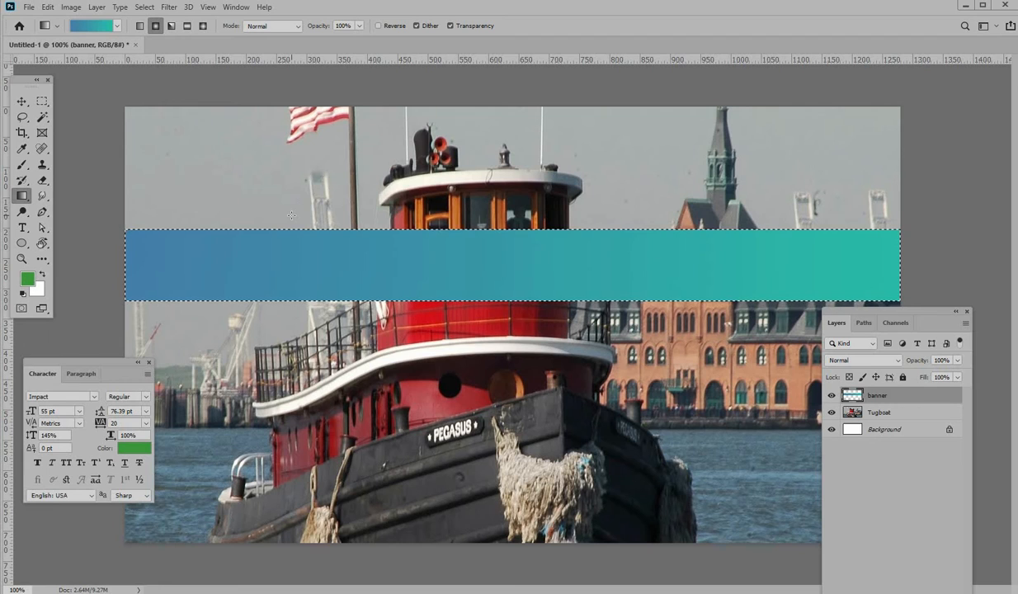
- Try short radial gradient fills running down across the selected band, and check the gradient's colours in the Gradient Editor
drag(290, 215, 302, 250)
drag(307, 297, 307, 297)
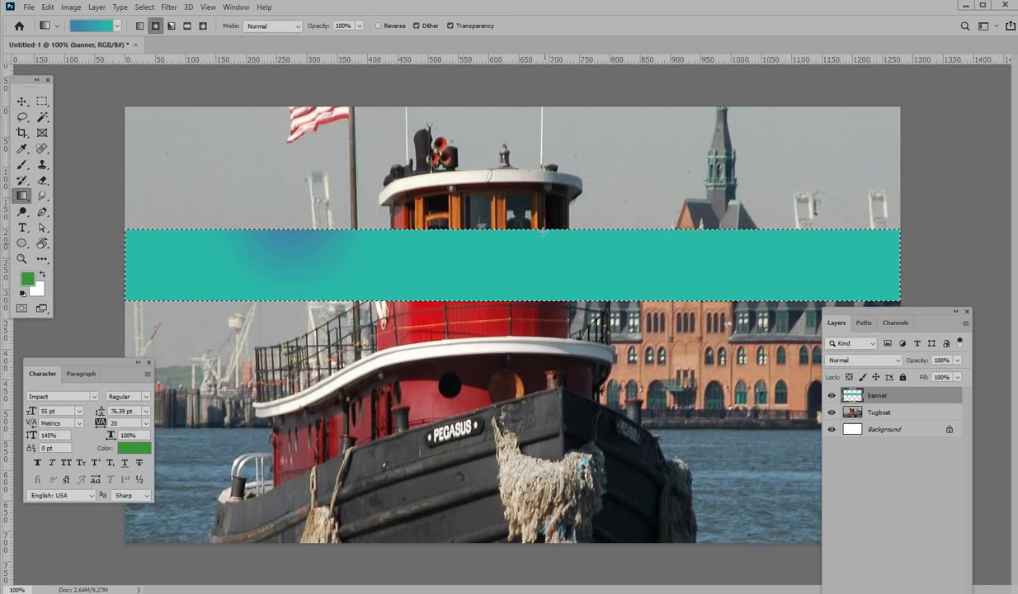
drag(529, 307, 528, 307)
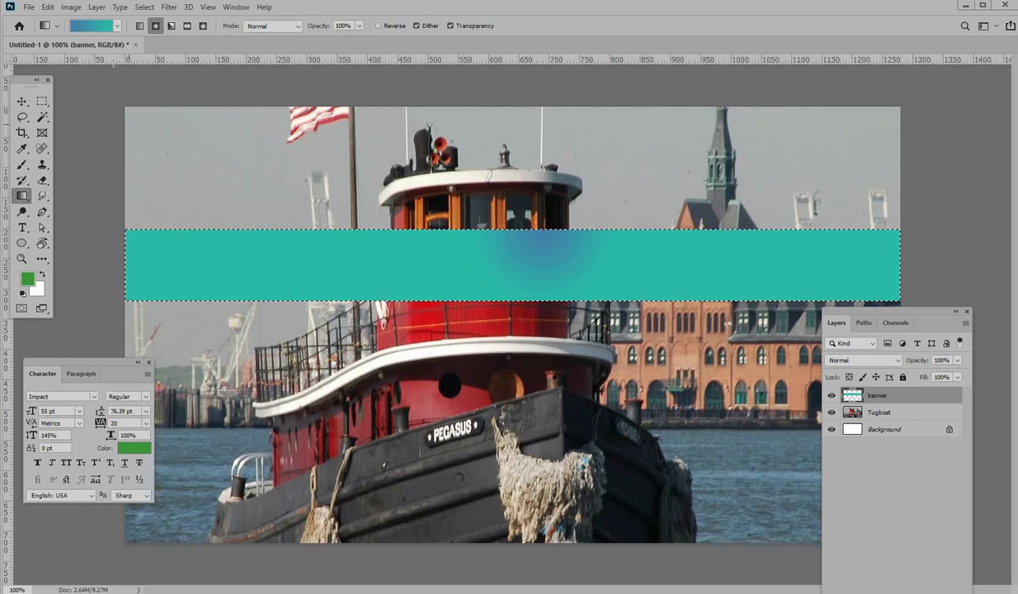
click(92, 26)
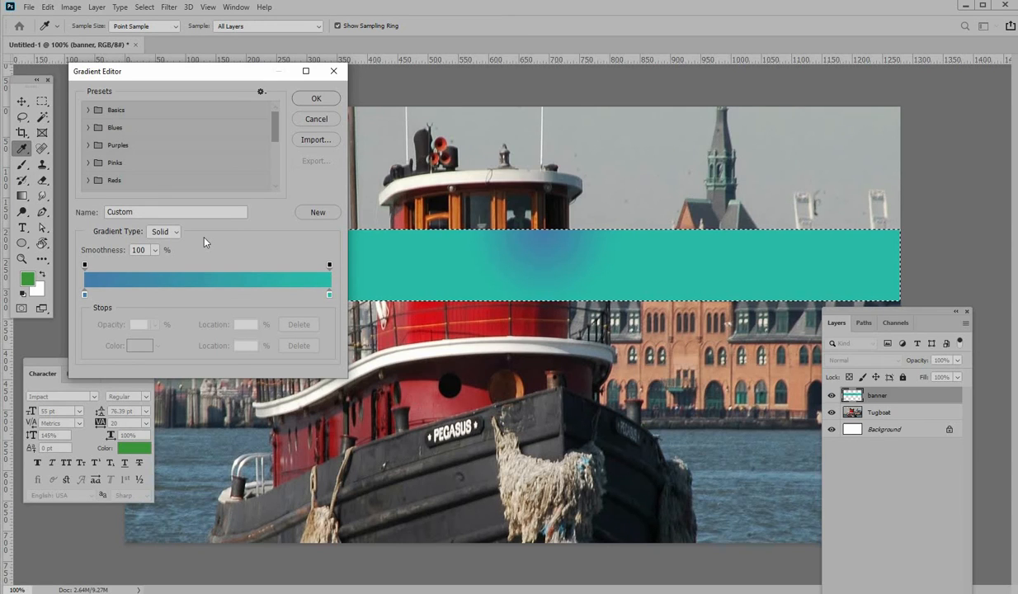
click(317, 99)
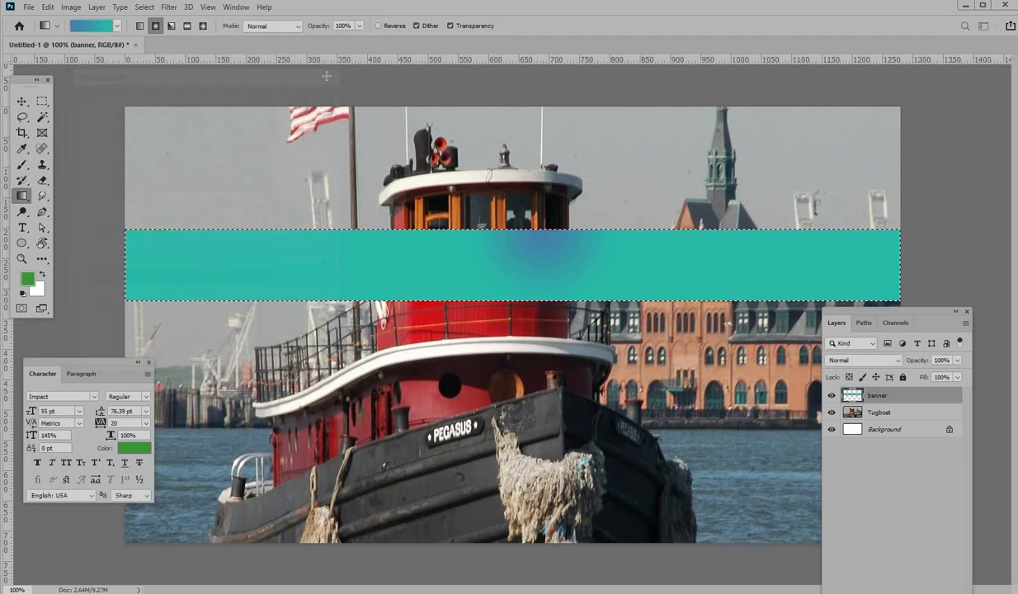
- Switch the gradient to linear and refill the selected band from blue at the left end to teal at the right end
click(140, 28)
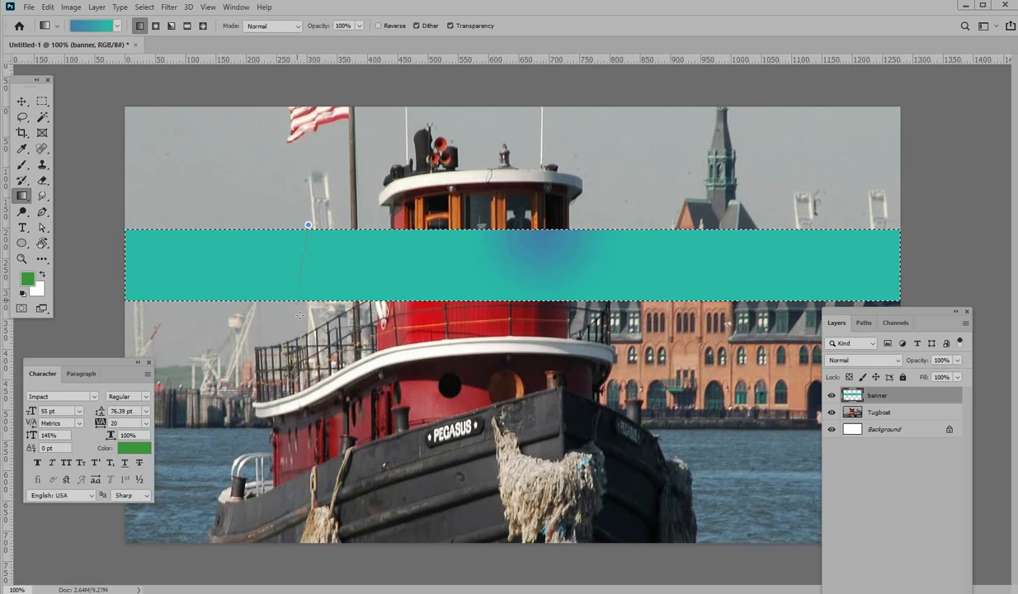
drag(299, 314, 300, 316)
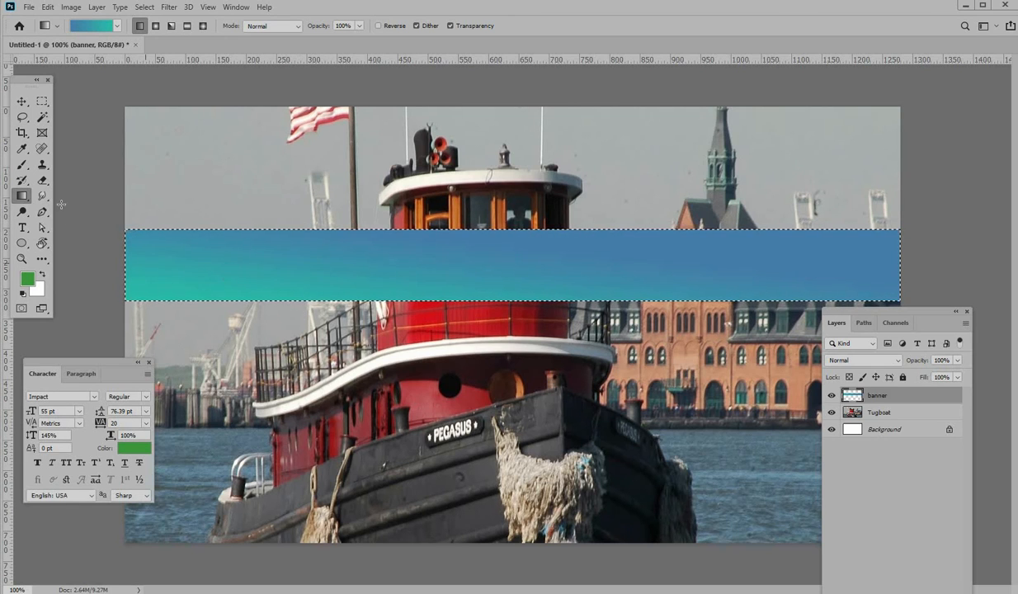
mouse_move(638, 223)
mouse_down()
mouse_move(644, 312)
mouse_move(606, 320)
mouse_up()
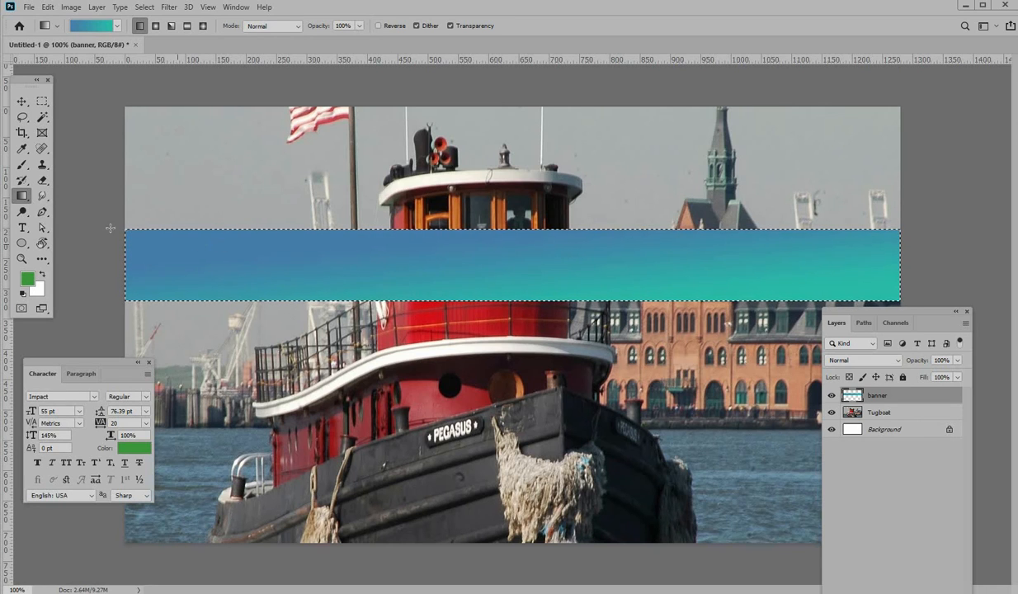
drag(106, 222, 599, 300)
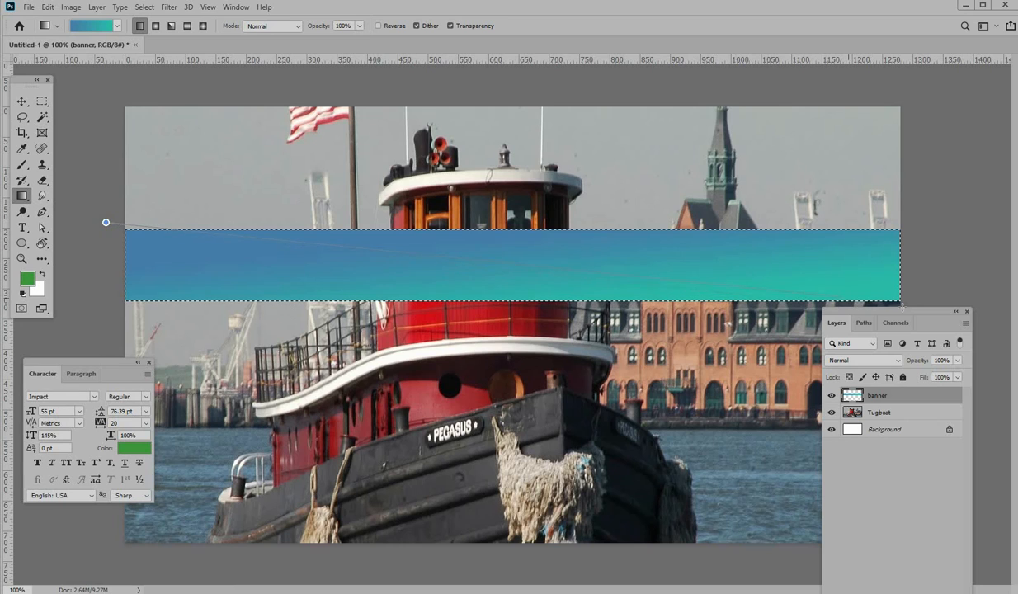
key(ctrl+z)
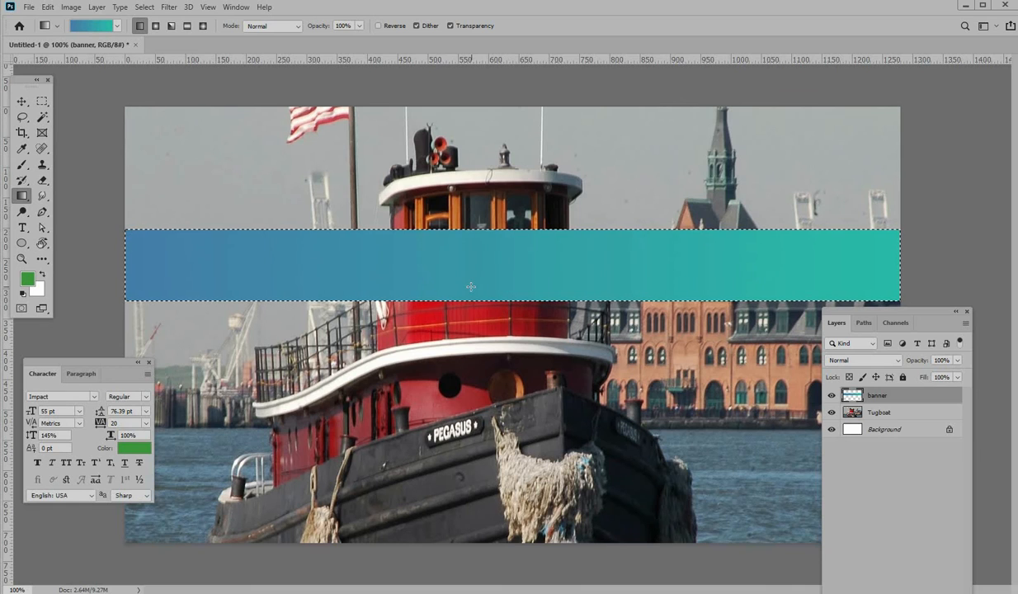
- Set the banner layer's opacity to 80%
click(957, 360)
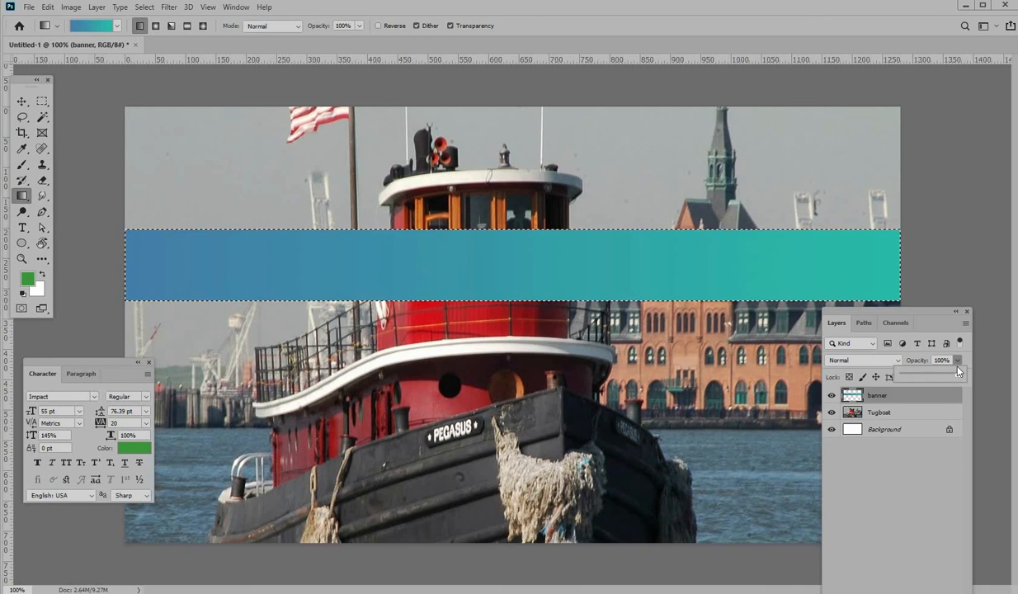
drag(946, 381, 950, 379)
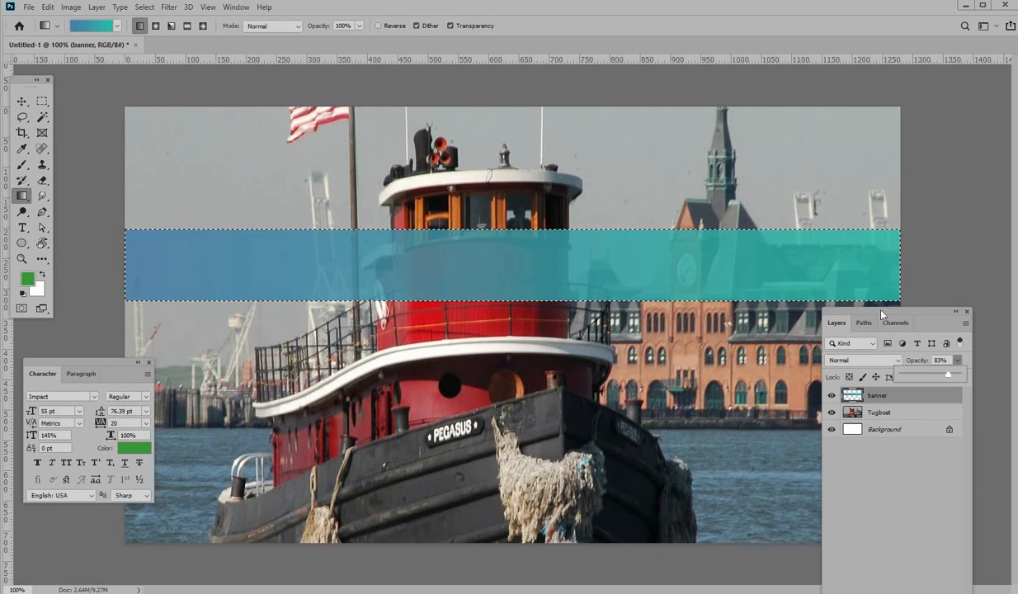
drag(882, 315, 927, 349)
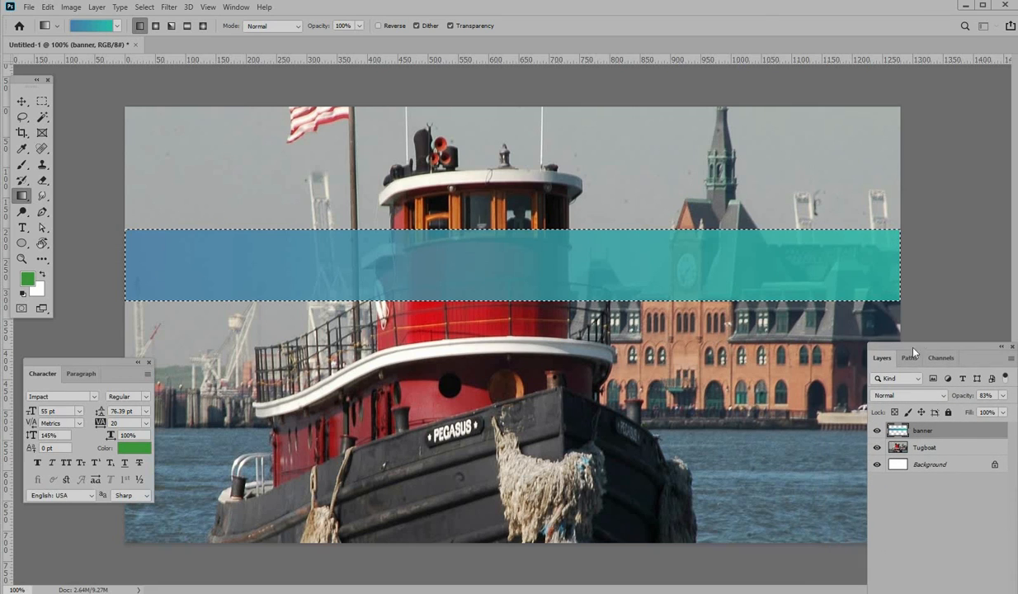
click(1003, 396)
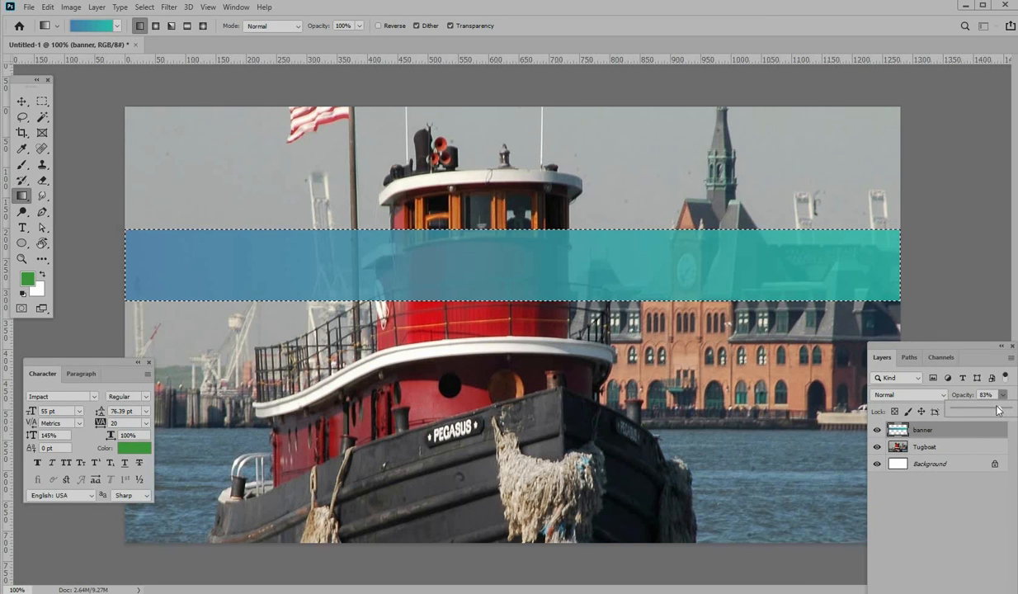
drag(1002, 412, 999, 412)
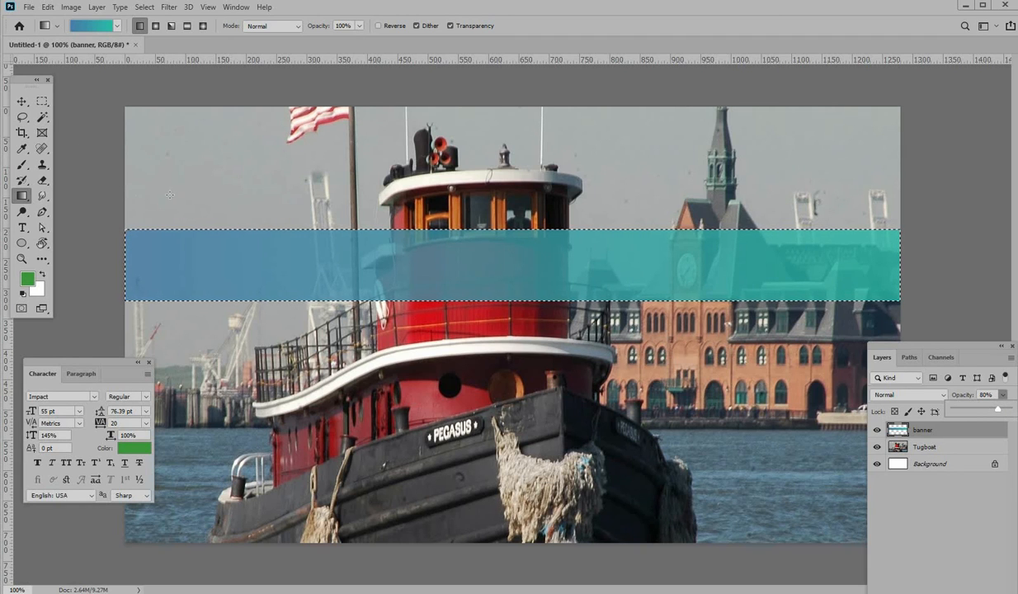
- Deselect the band on the banner layer
click(42, 101)
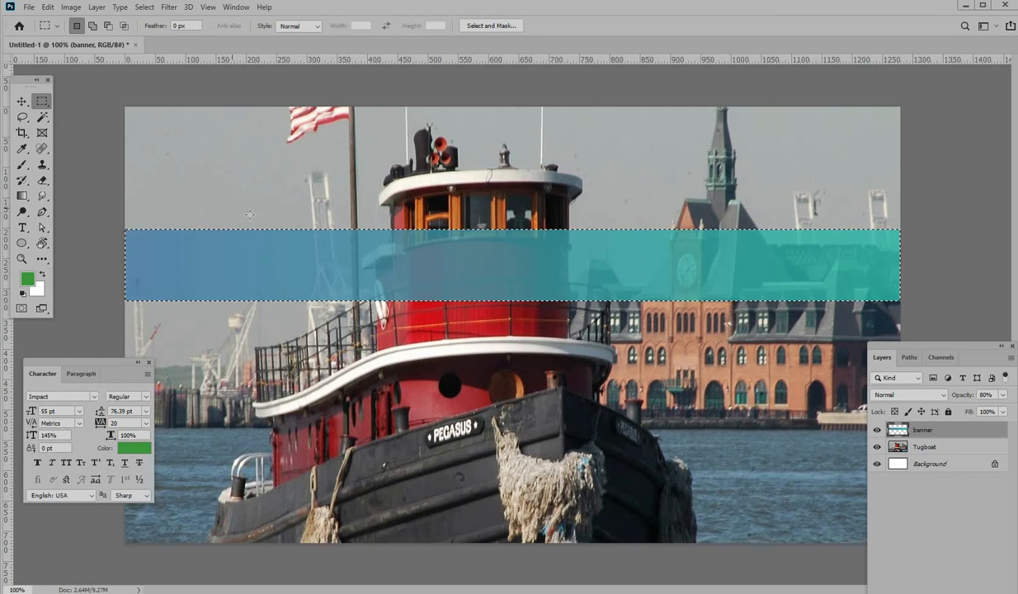
key(ctrl+d)
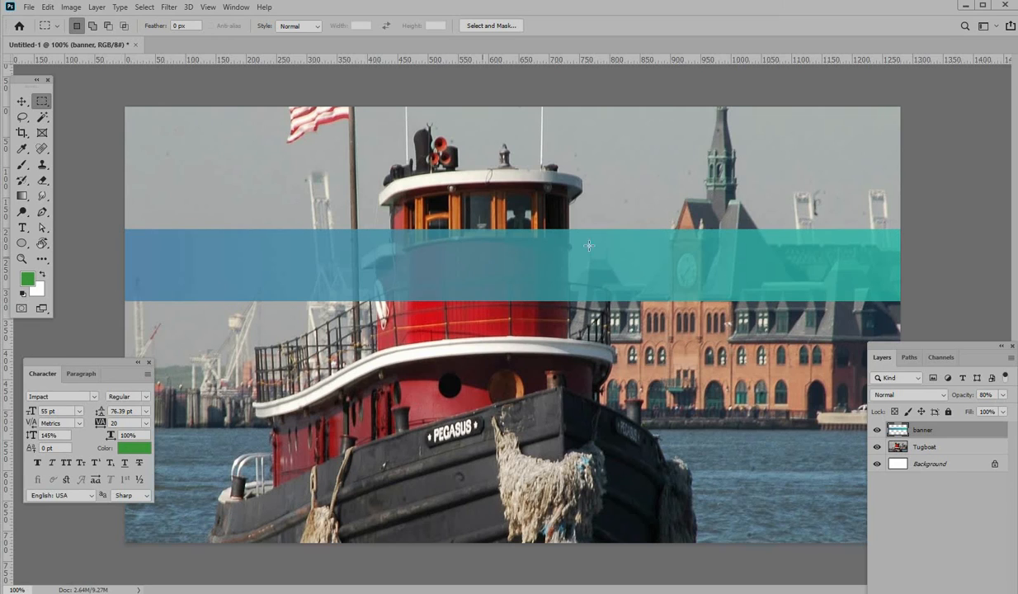
click(145, 6)
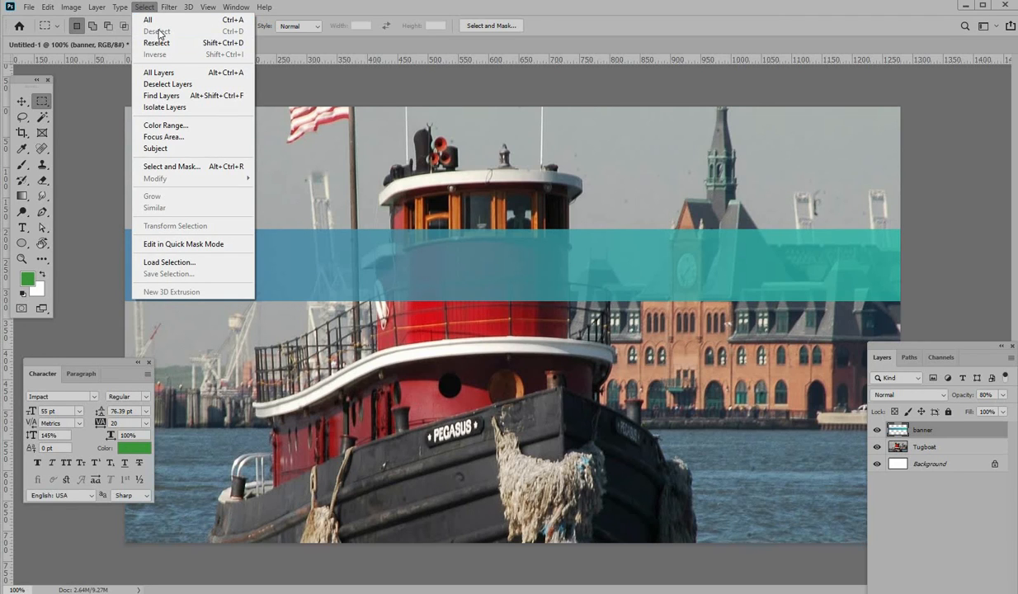
click(86, 98)
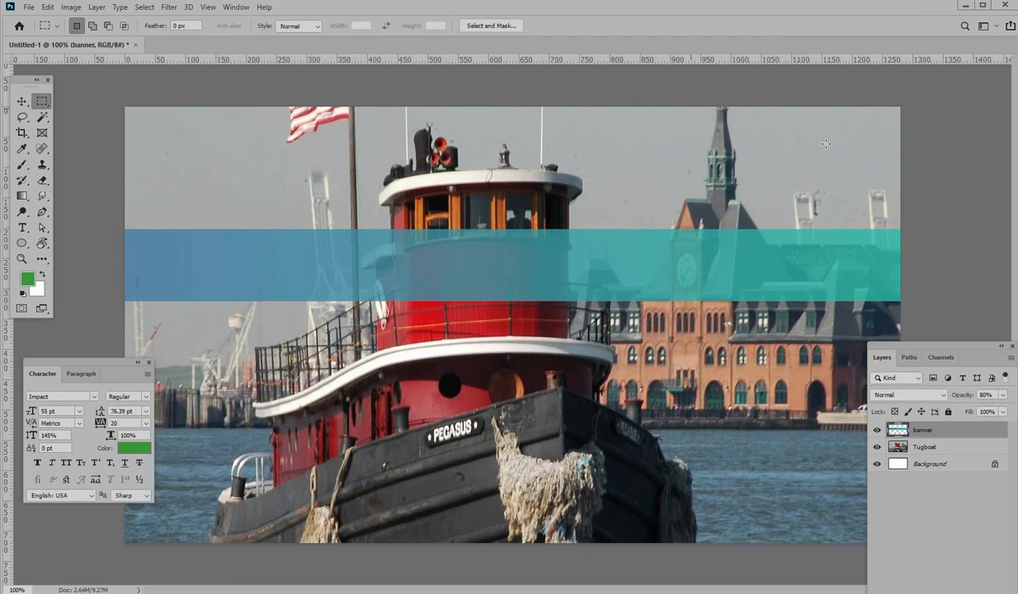
- Move the banner down over the tugboat's hull and snap it to the canvas's side edges
click(23, 101)
drag(509, 253, 525, 462)
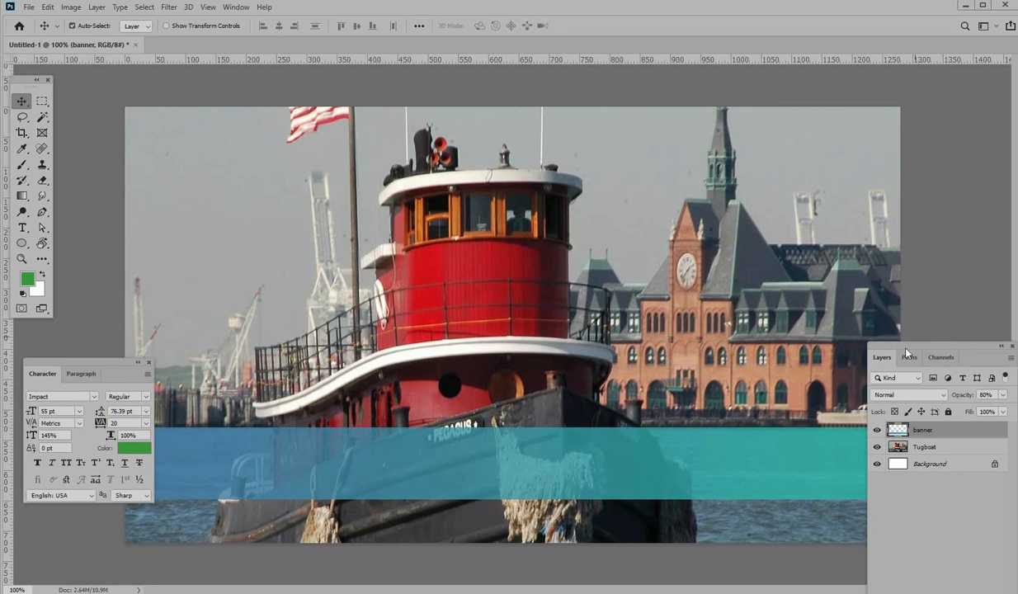
drag(906, 351, 807, 33)
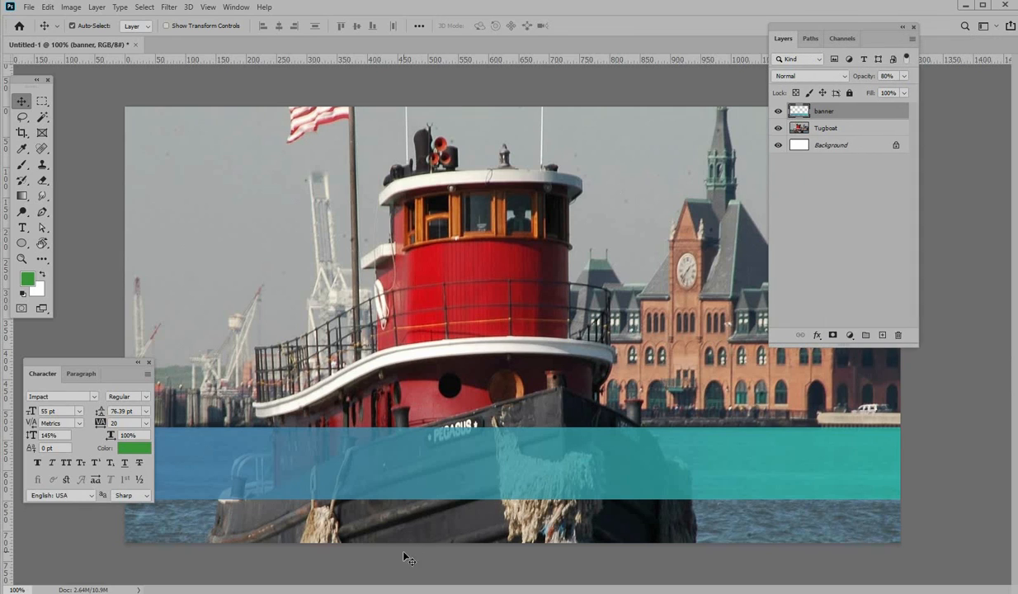
drag(113, 365, 145, 77)
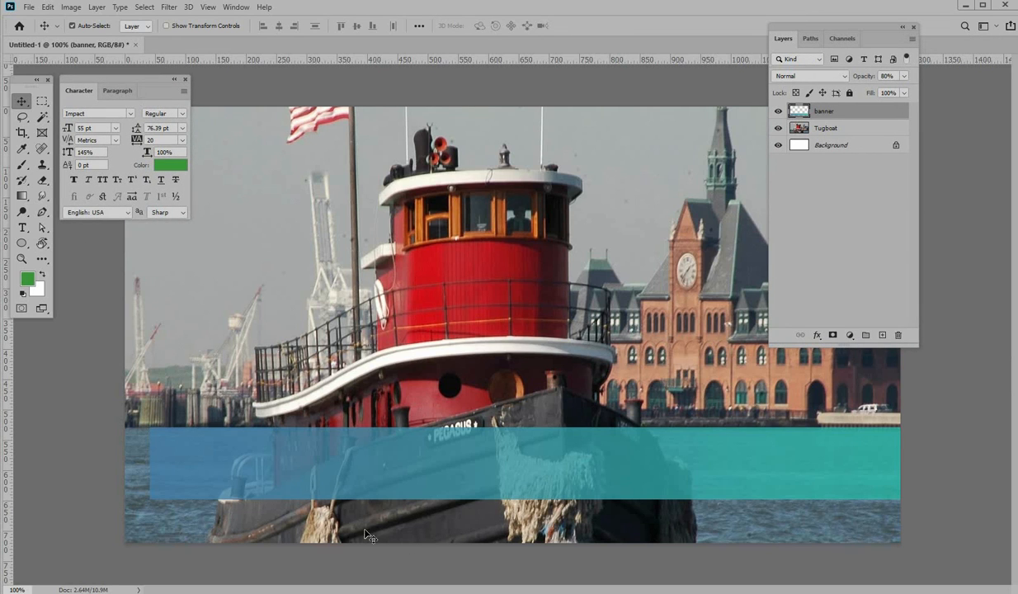
drag(540, 479, 509, 480)
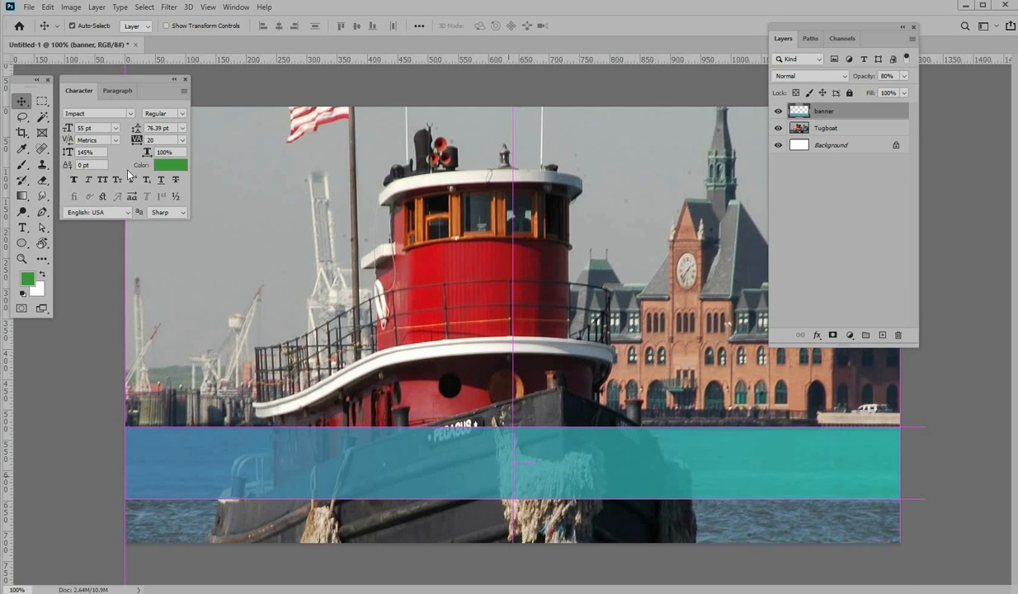
- Make white the text colour and draw a paragraph text box spanning most of the banner
click(23, 227)
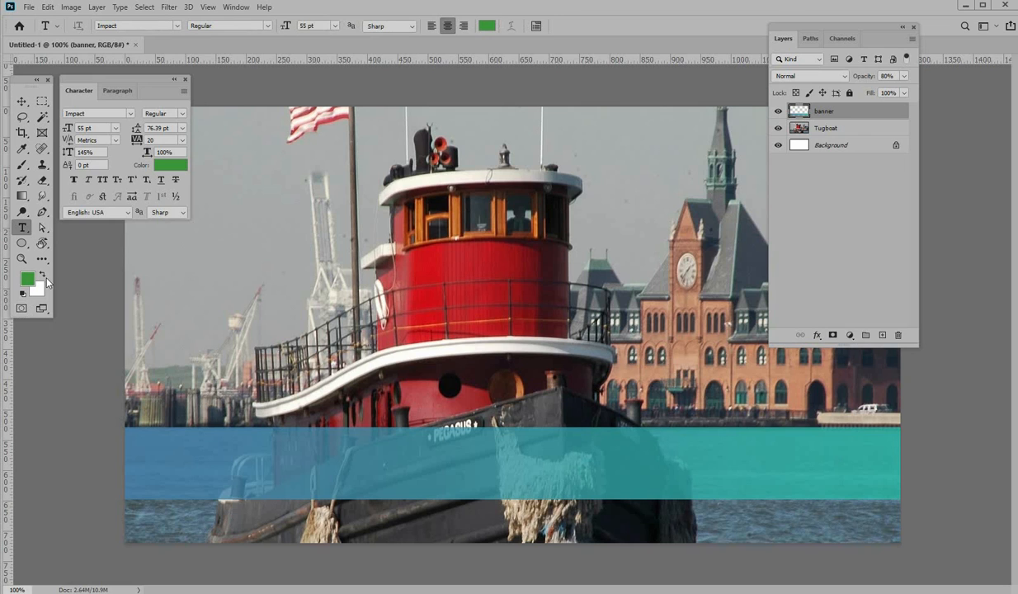
click(43, 276)
drag(156, 433, 872, 490)
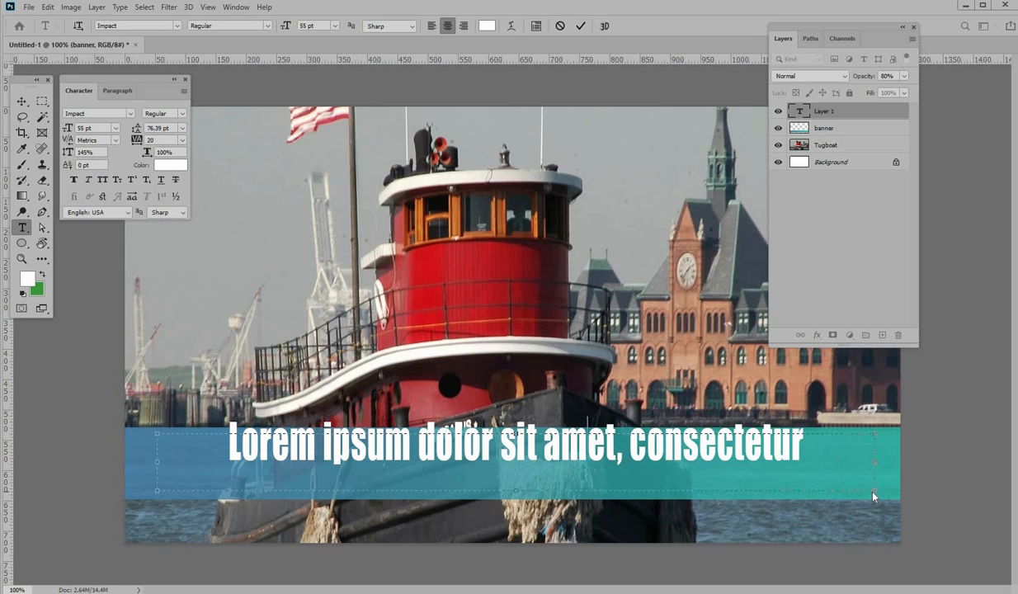
- Enter the title "Hamburg Germany - The North Sea" in the text box and commit it
text(Hamburg Germany, Nor)
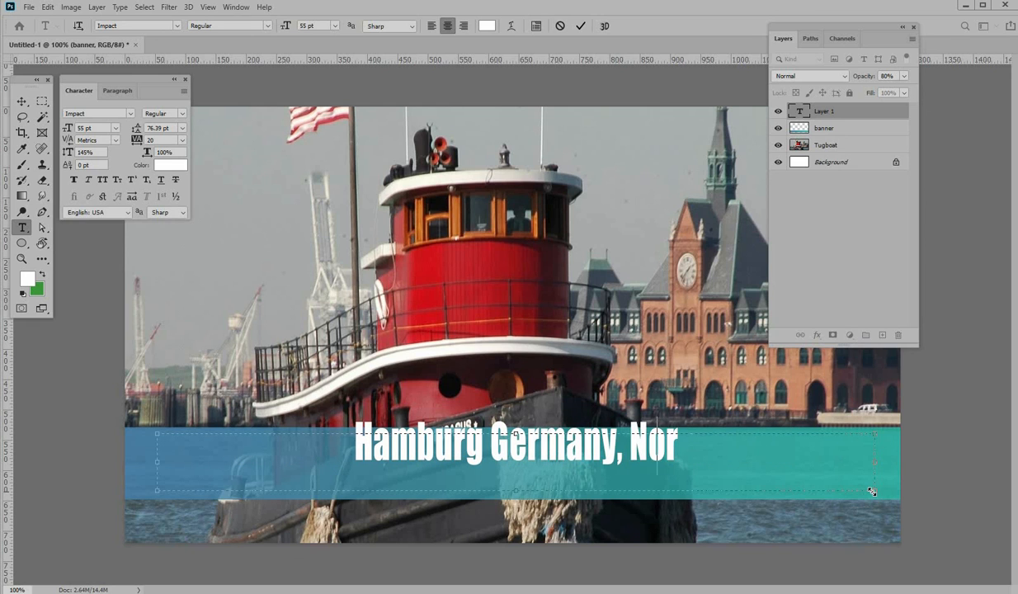
key(BackSpace)
key(BackSpace)
key(BackSpace)
key(BackSpace)
key(BackSpace)
text(-)
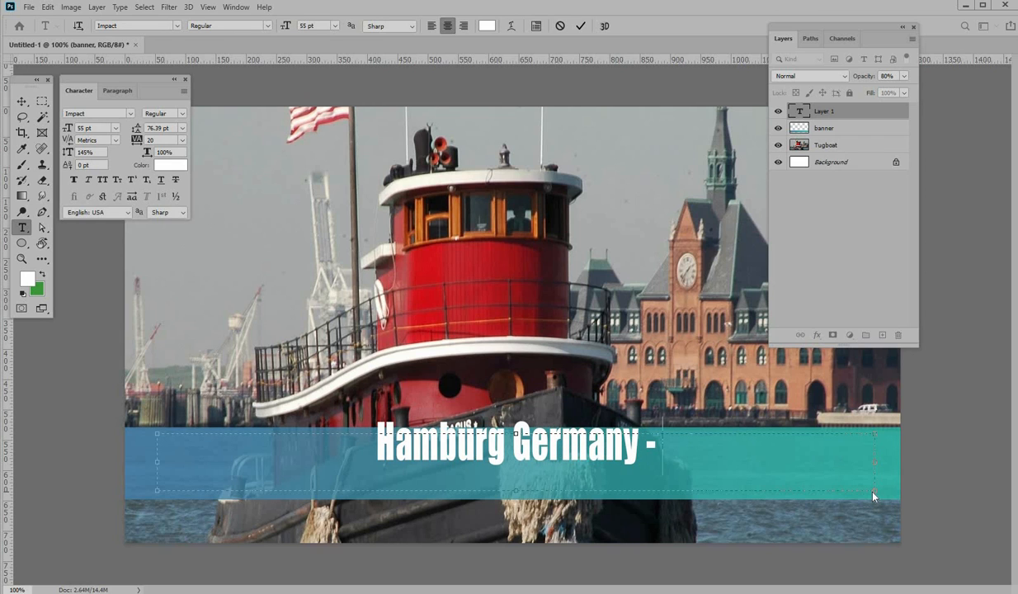
text( t)
key(BackSpace)
text(The)
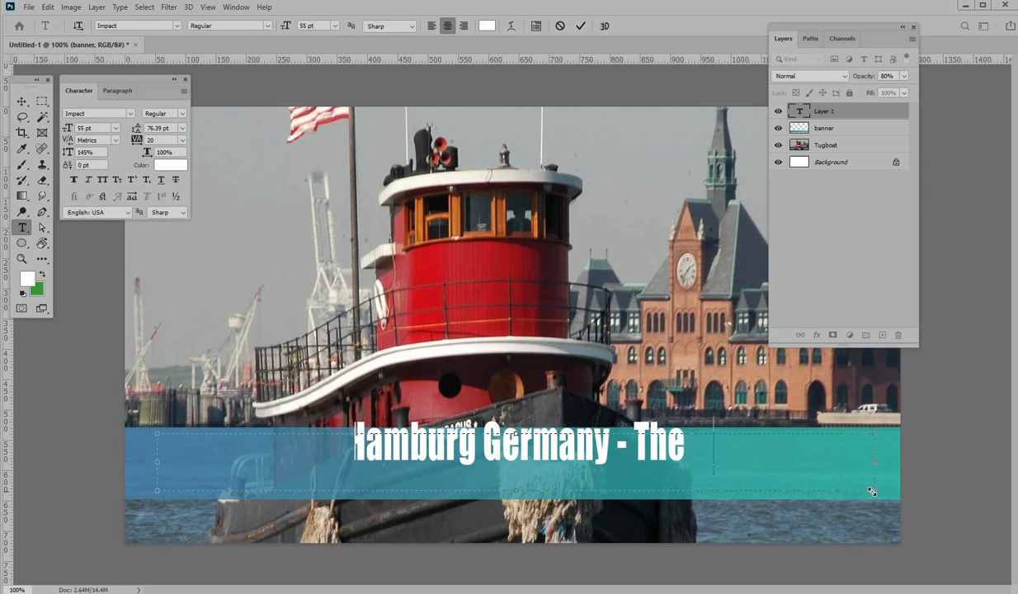
text( North Sea)
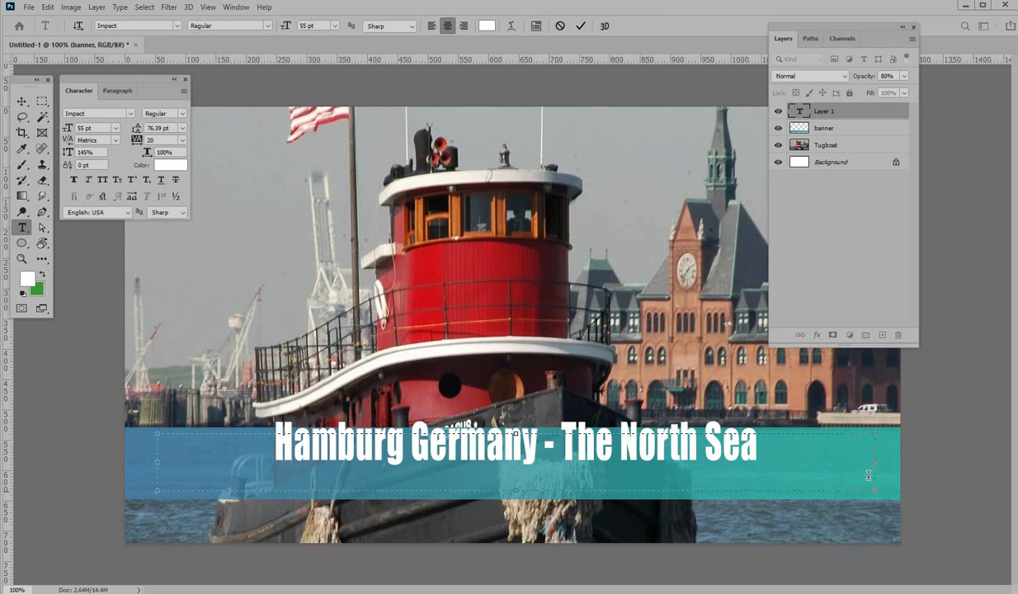
click(21, 101)
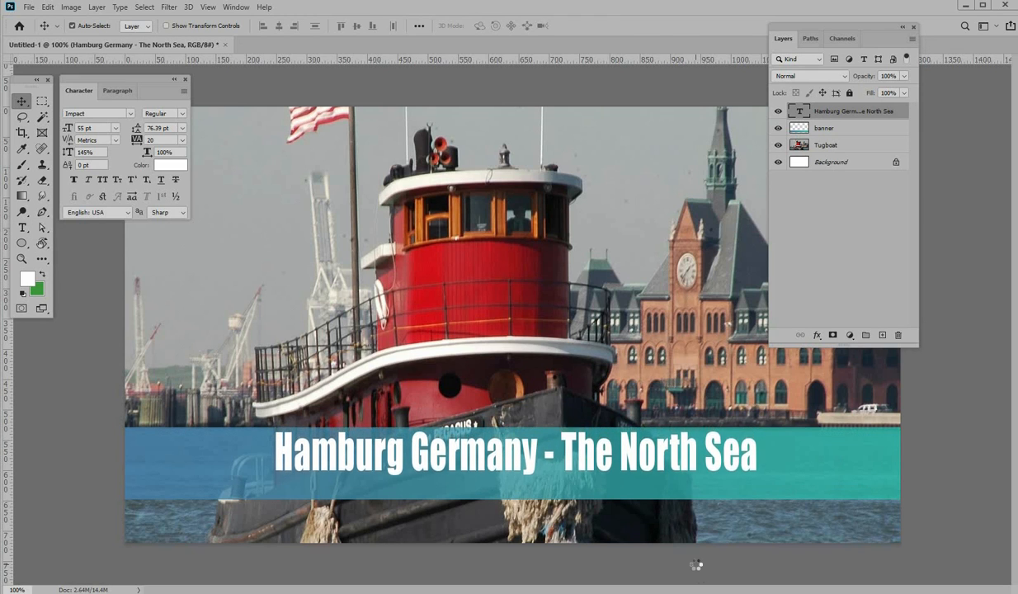
- Nudge the title text slightly left and down so it sits centred within the banner
key(Left)
key(Left)
key(Left)
key(Left)
key(Left)
key(Left)
key(Left)
key(Left)
key(Left)
key(Left)
key(Left)
key(Left)
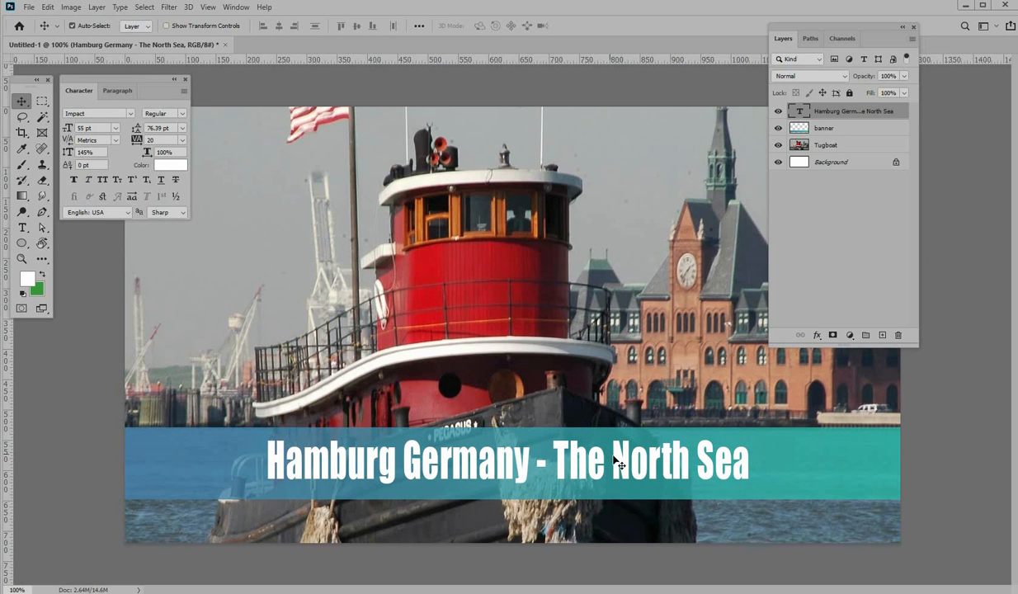
- Move the title text up off the banner, placing it across the tugboat's wheelhouse windows
drag(621, 282, 633, 209)
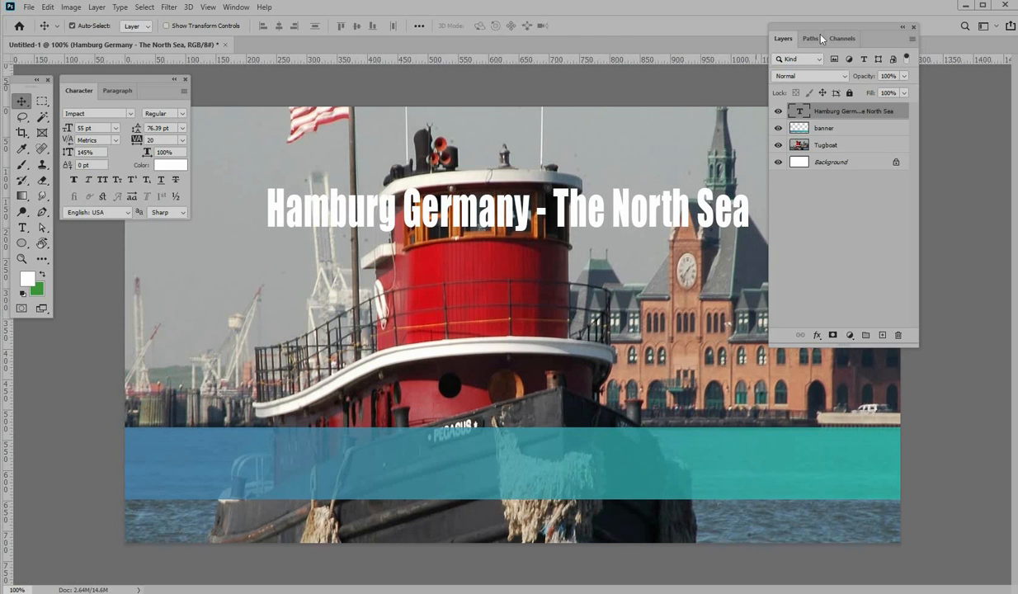
drag(776, 27, 938, 178)
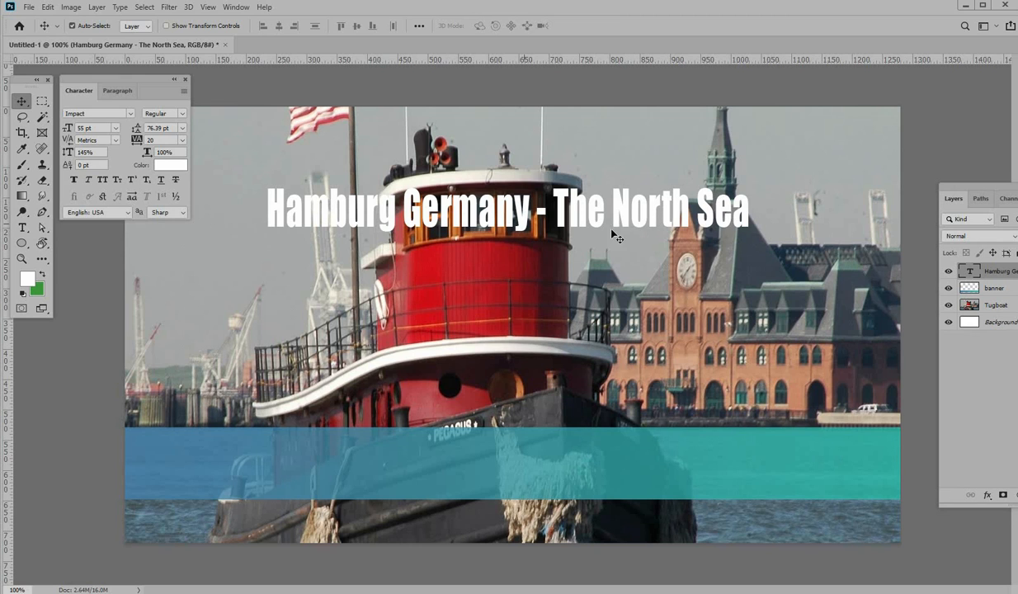
- Change the font of the whole title text to Blackadder ITC and commit the edit
double_click(314, 190)
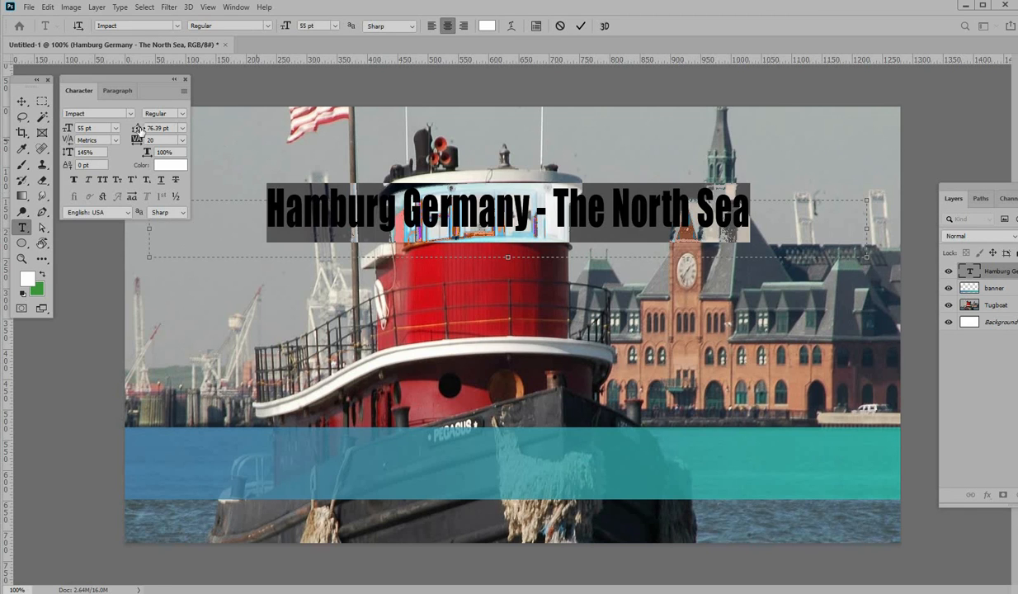
click(130, 114)
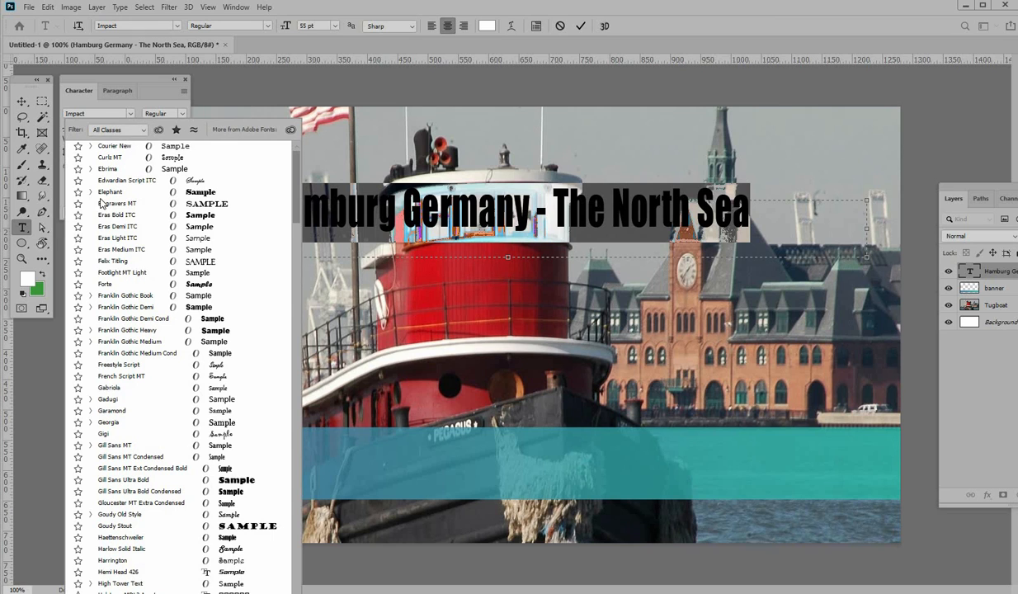
scroll(108, 170, up, 15)
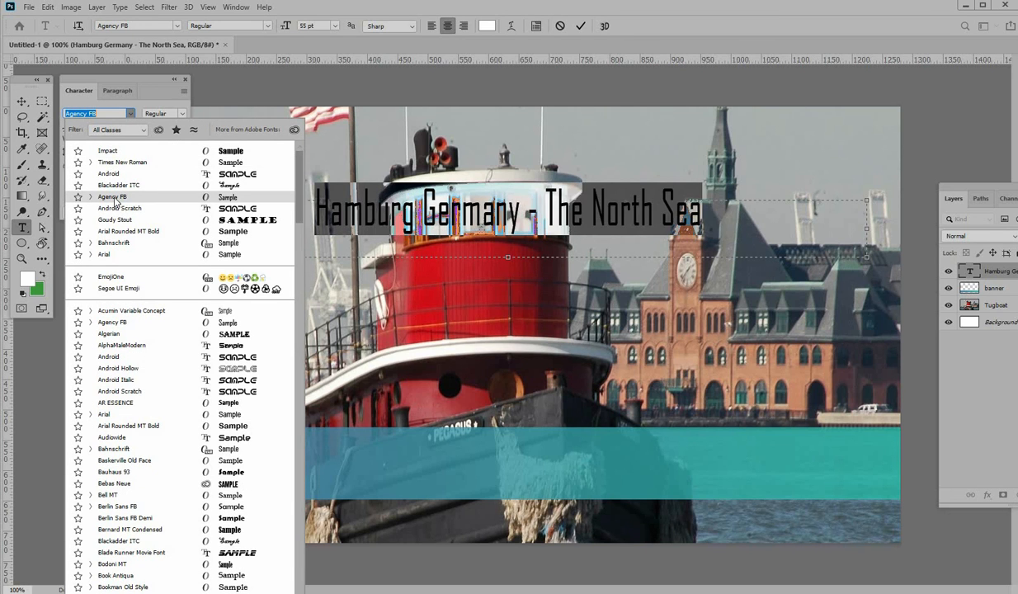
click(115, 185)
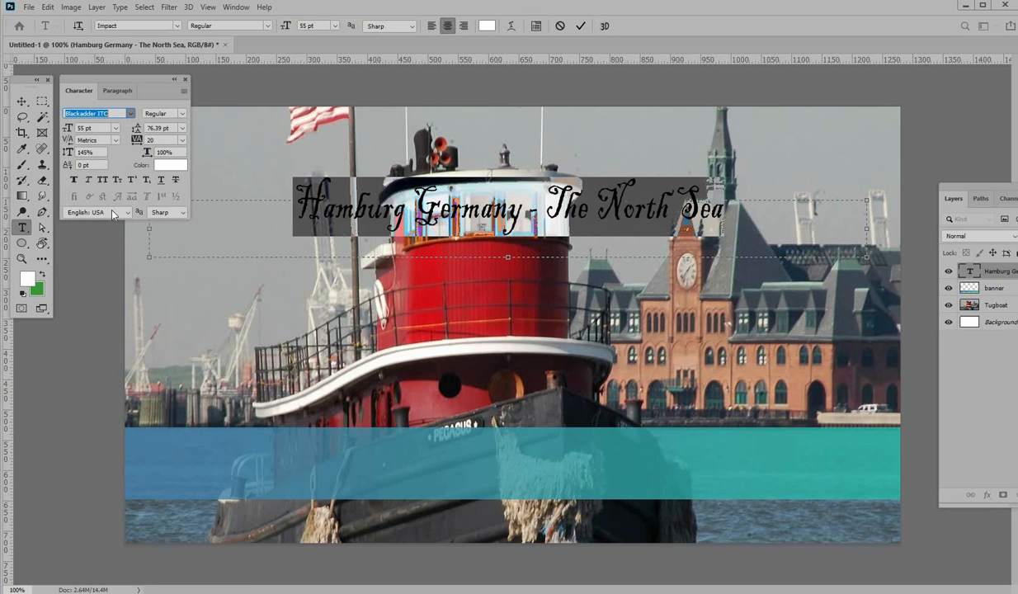
click(22, 101)
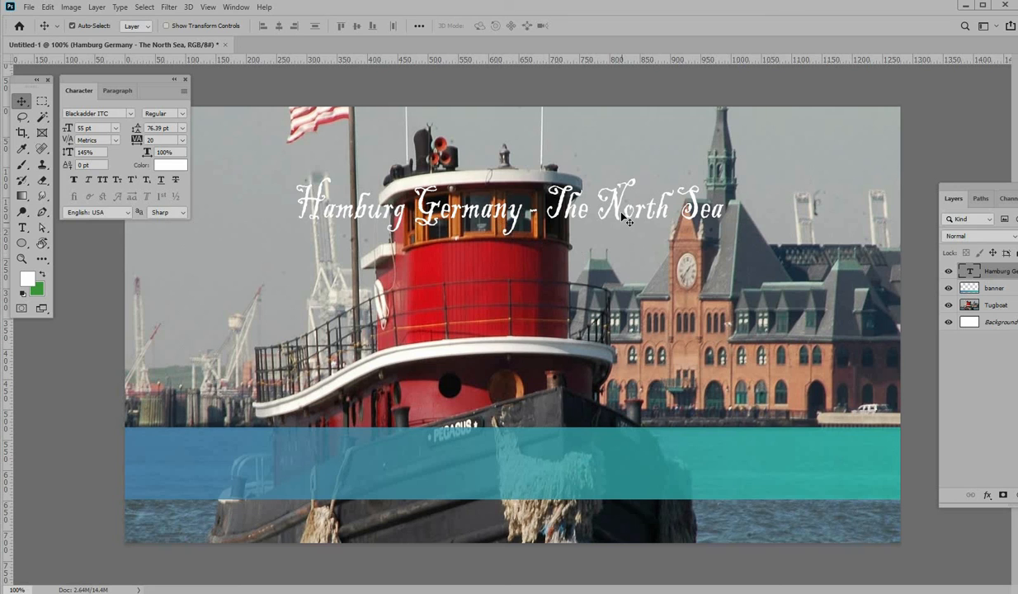
- Move the title text down from the wheelhouse so it sits centred within the blue-to-teal banner
drag(617, 219, 633, 195)
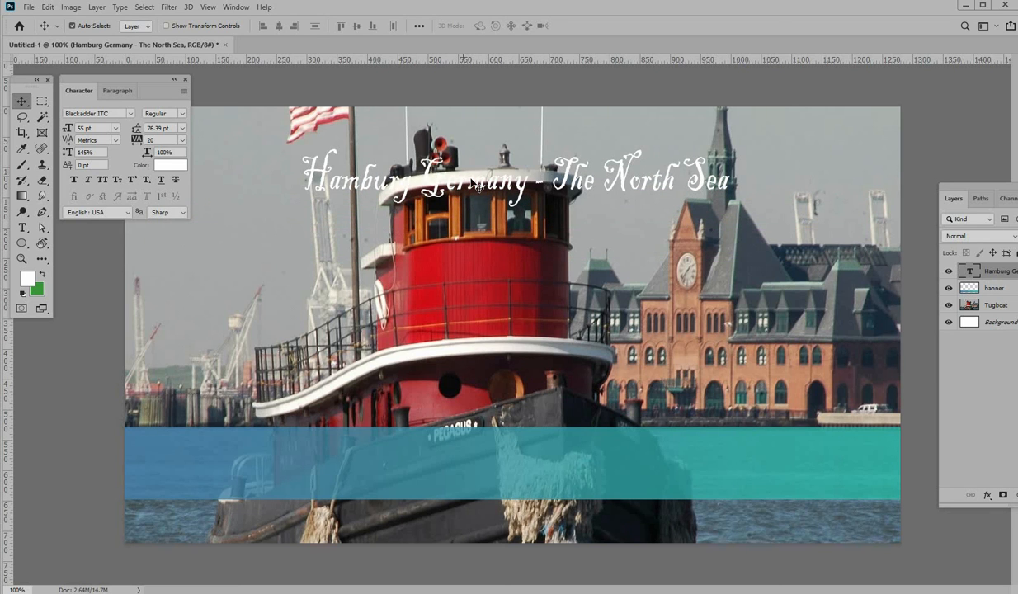
drag(440, 224, 437, 478)
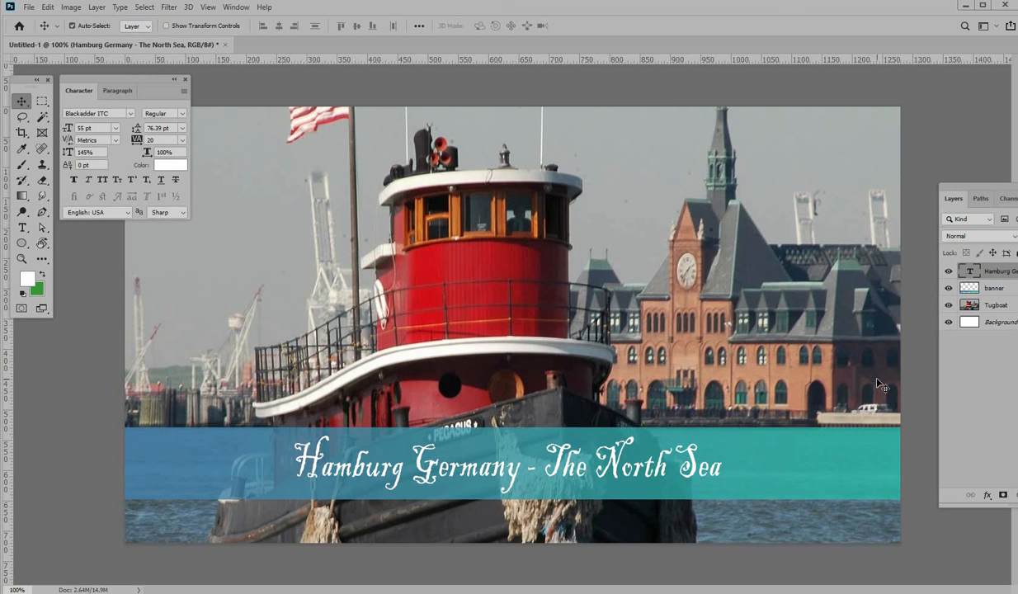